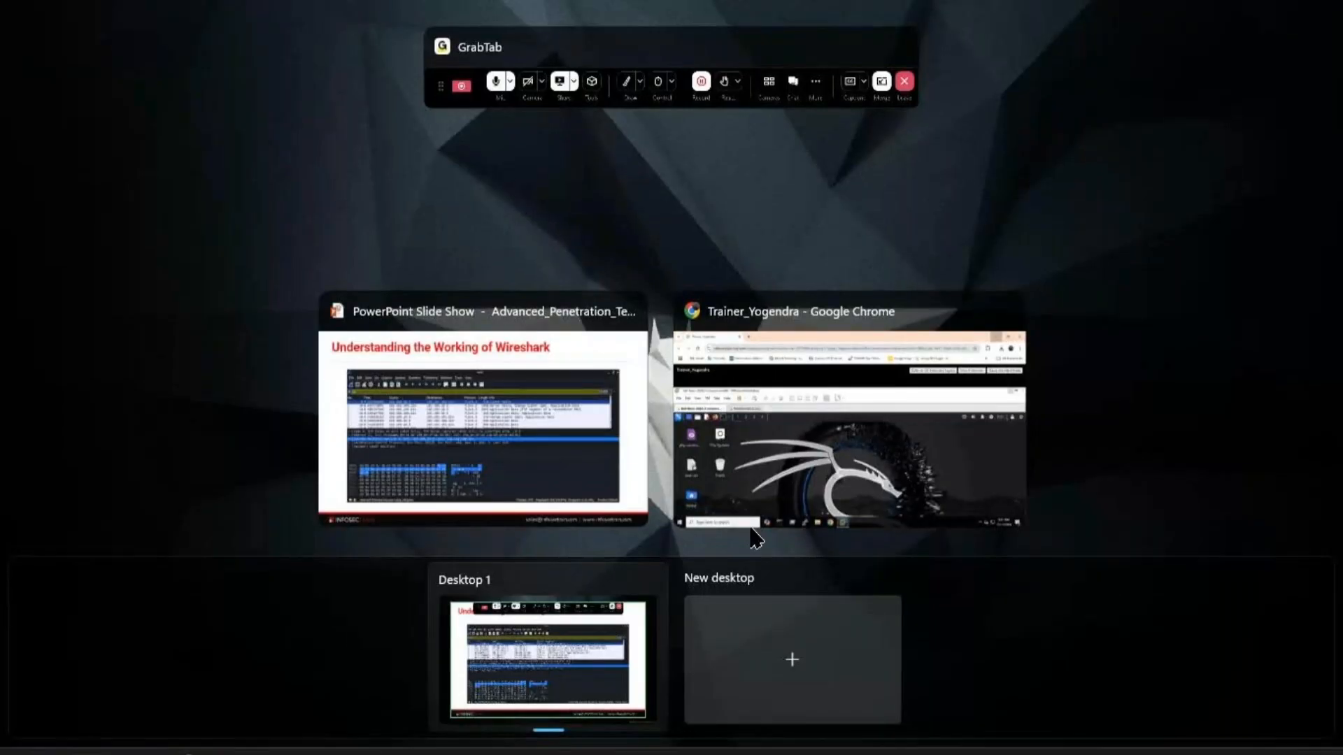
- Switch to the remote lab console in Chrome, view it fullscreen, and log in to the Kali machine with the account password
left_click(752, 530)
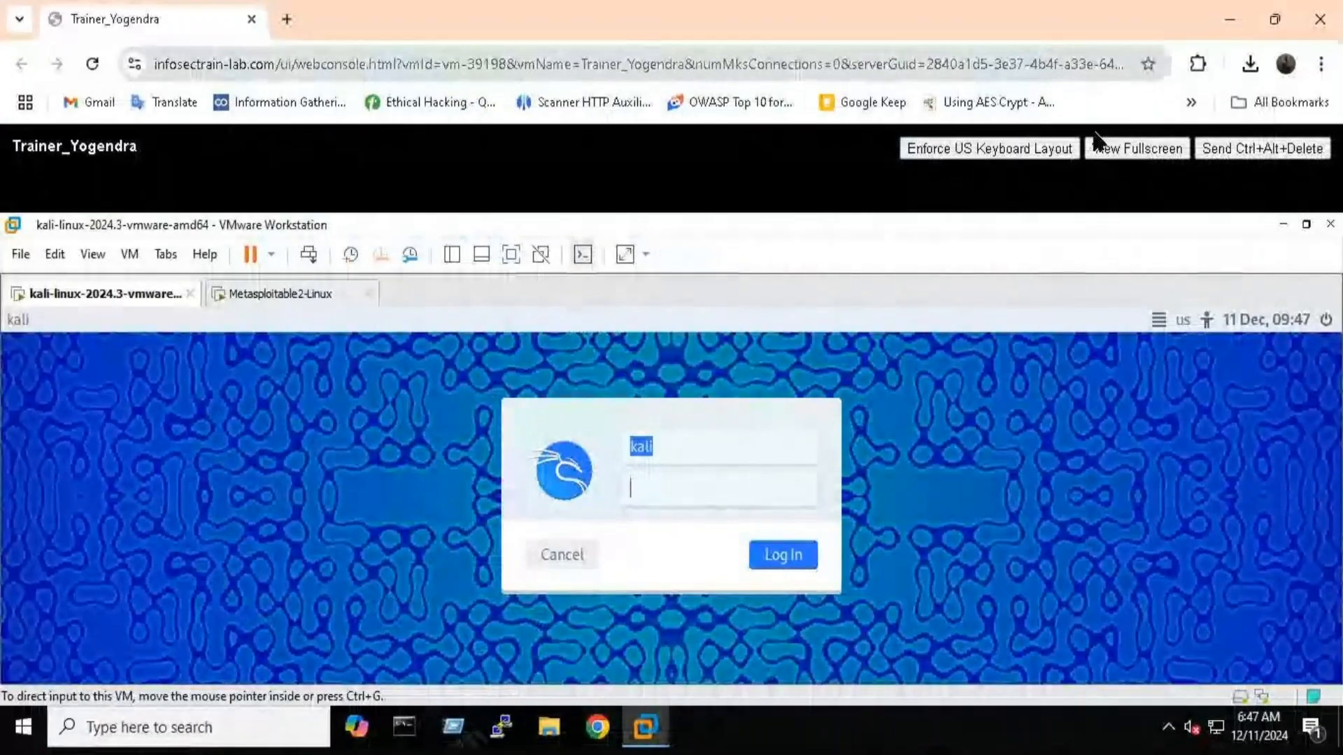
left_click(1123, 154)
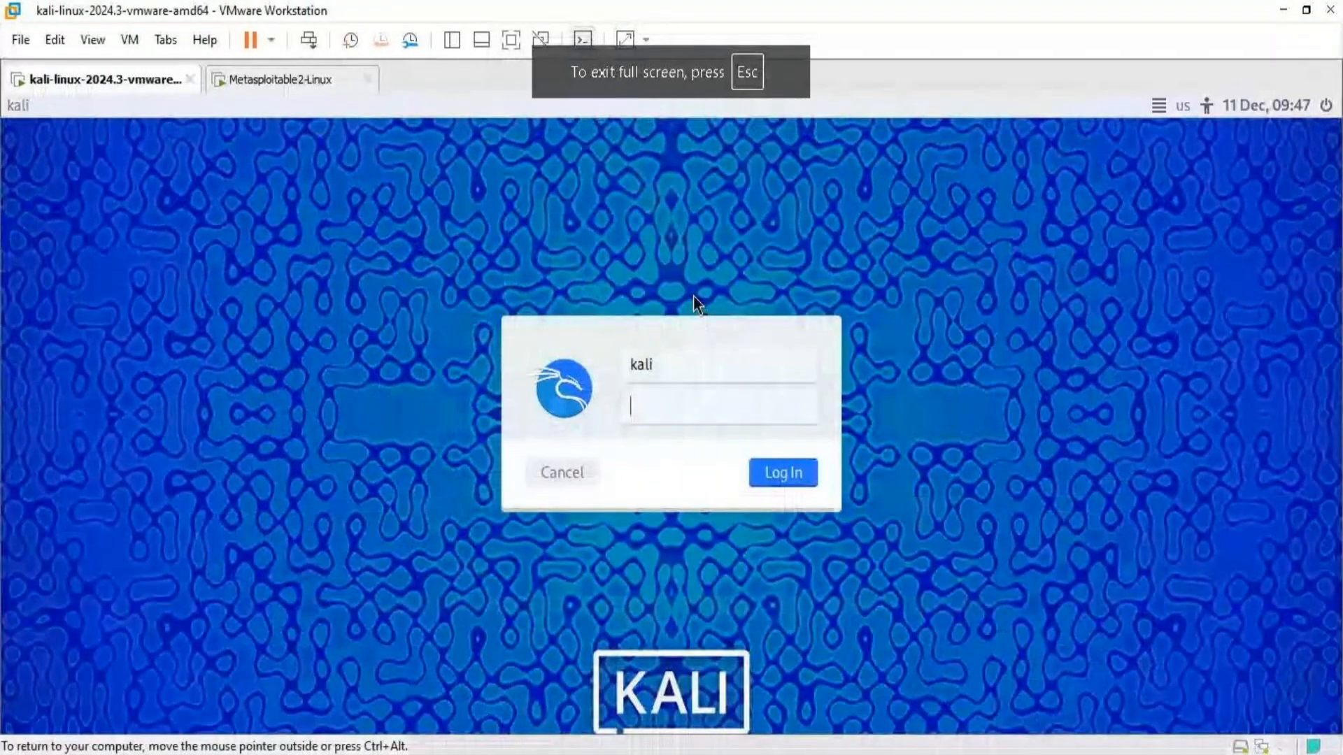
type("ka")
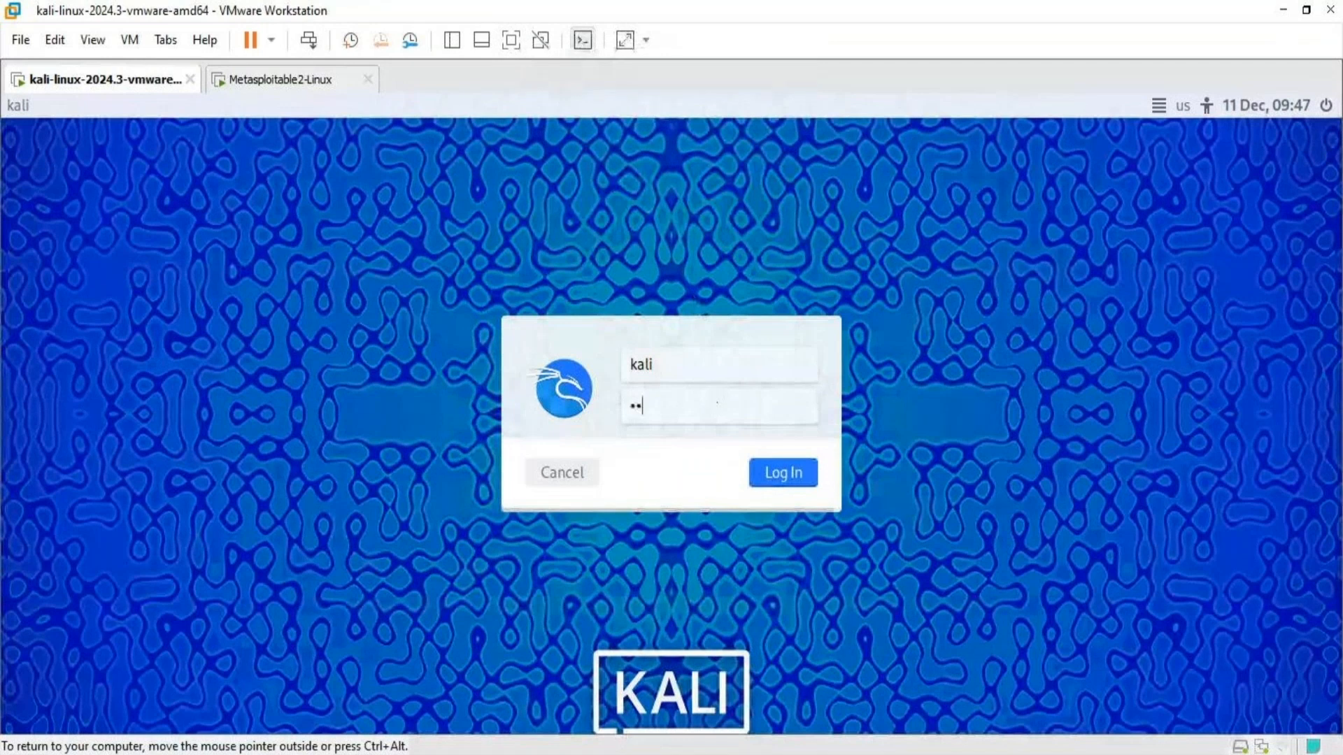
type("li")
key("Return")
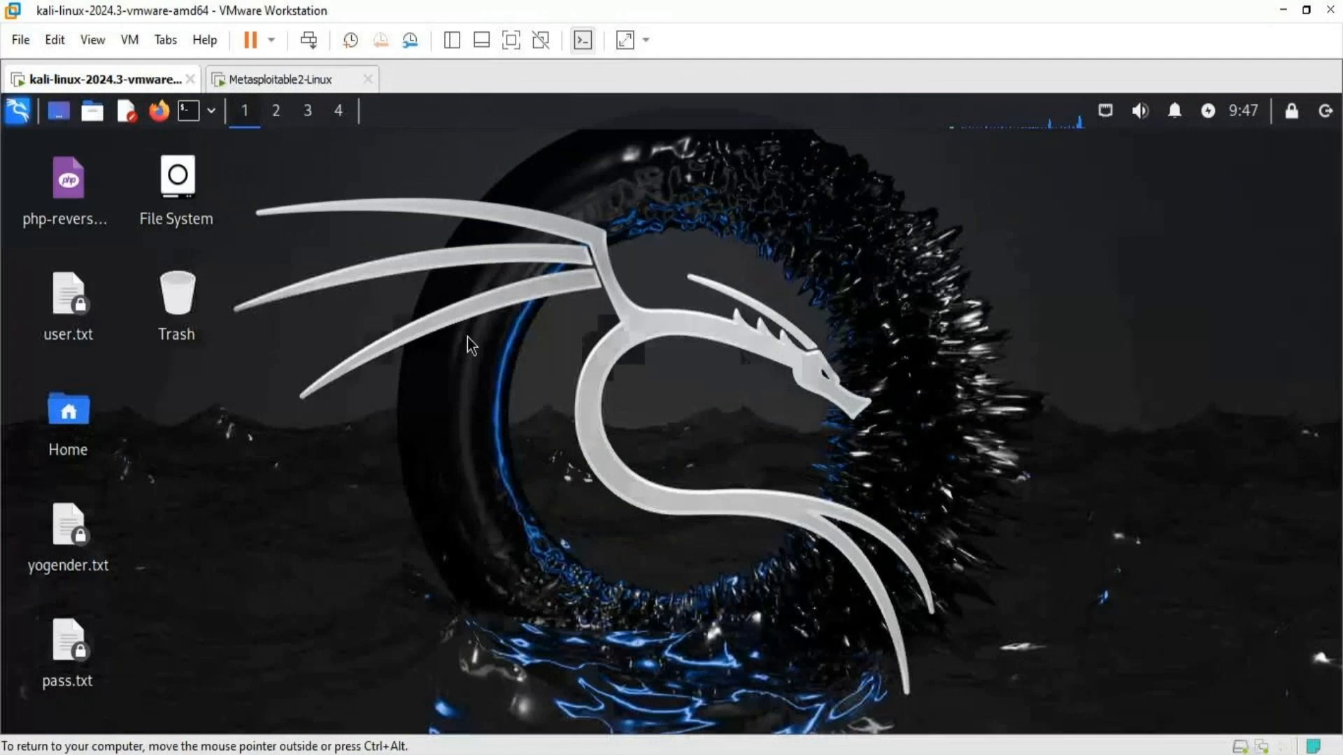
- Find Wireshark among the Kali applications and launch it
left_click(14, 112)
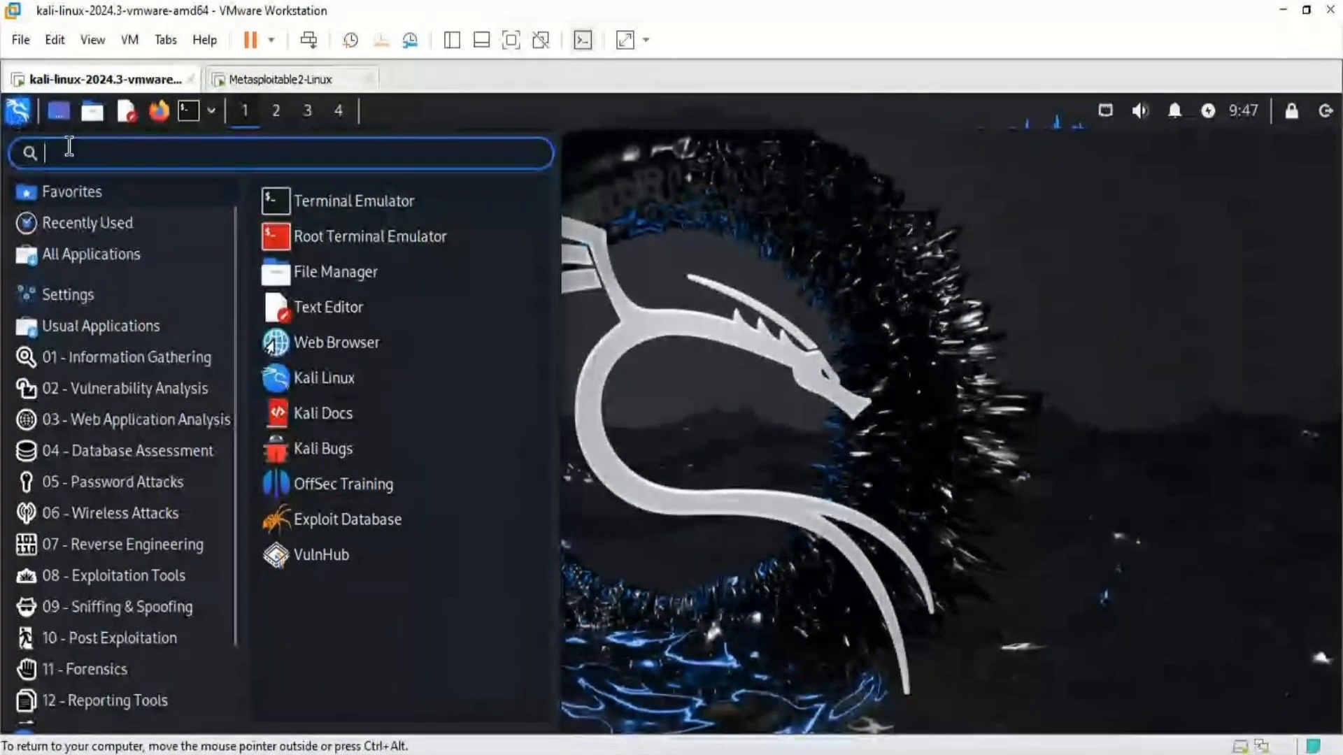
type("wires")
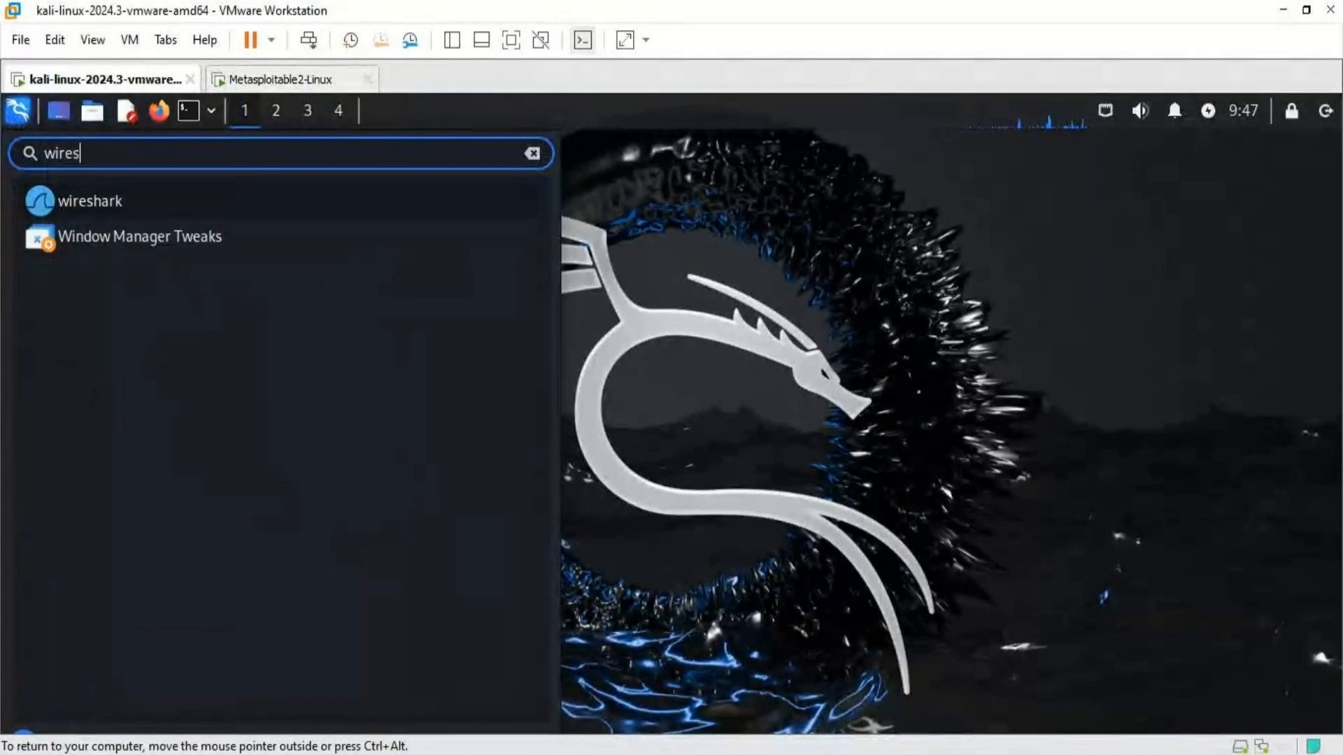
left_click(102, 201)
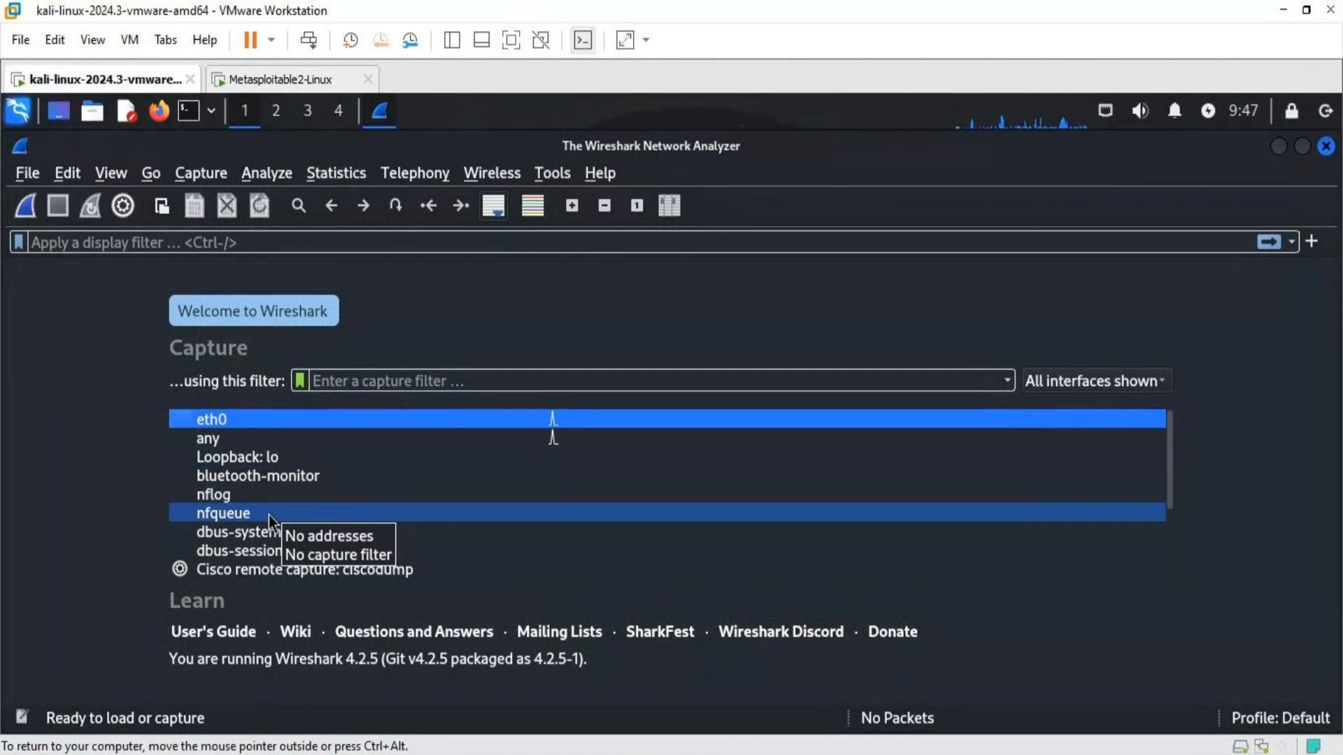
- Review the available capture interfaces, the addresses of eth0, and the input settings in Capture Options
scroll(268, 515, "down", 2)
scroll(269, 515, "up", 2)
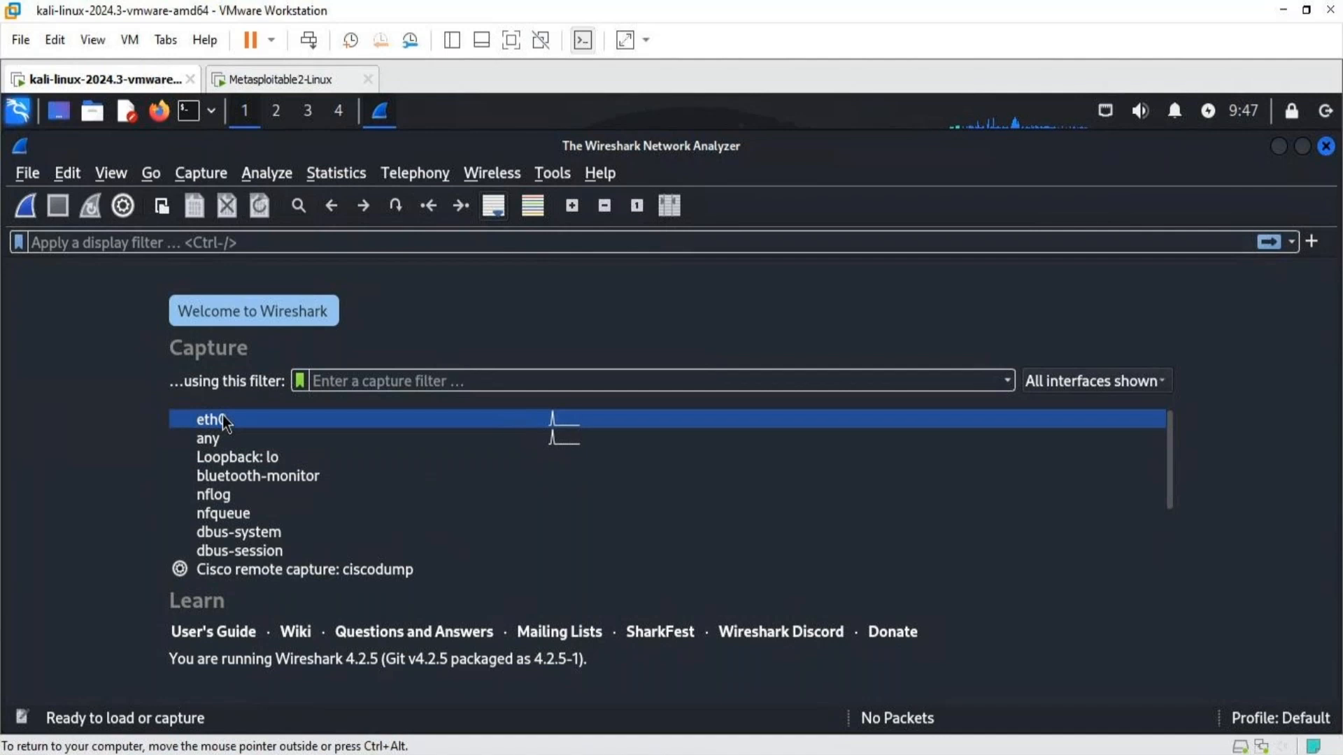
mouse_move(224, 418)
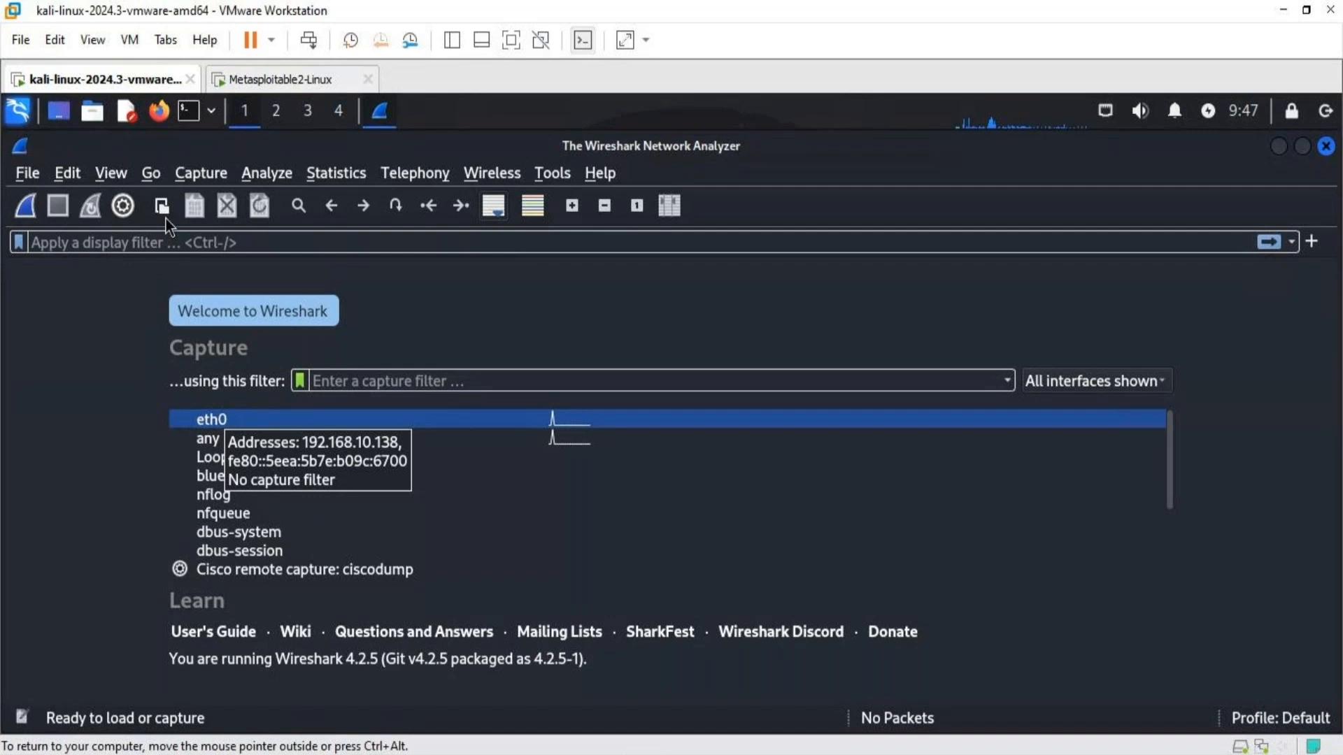
left_click(198, 166)
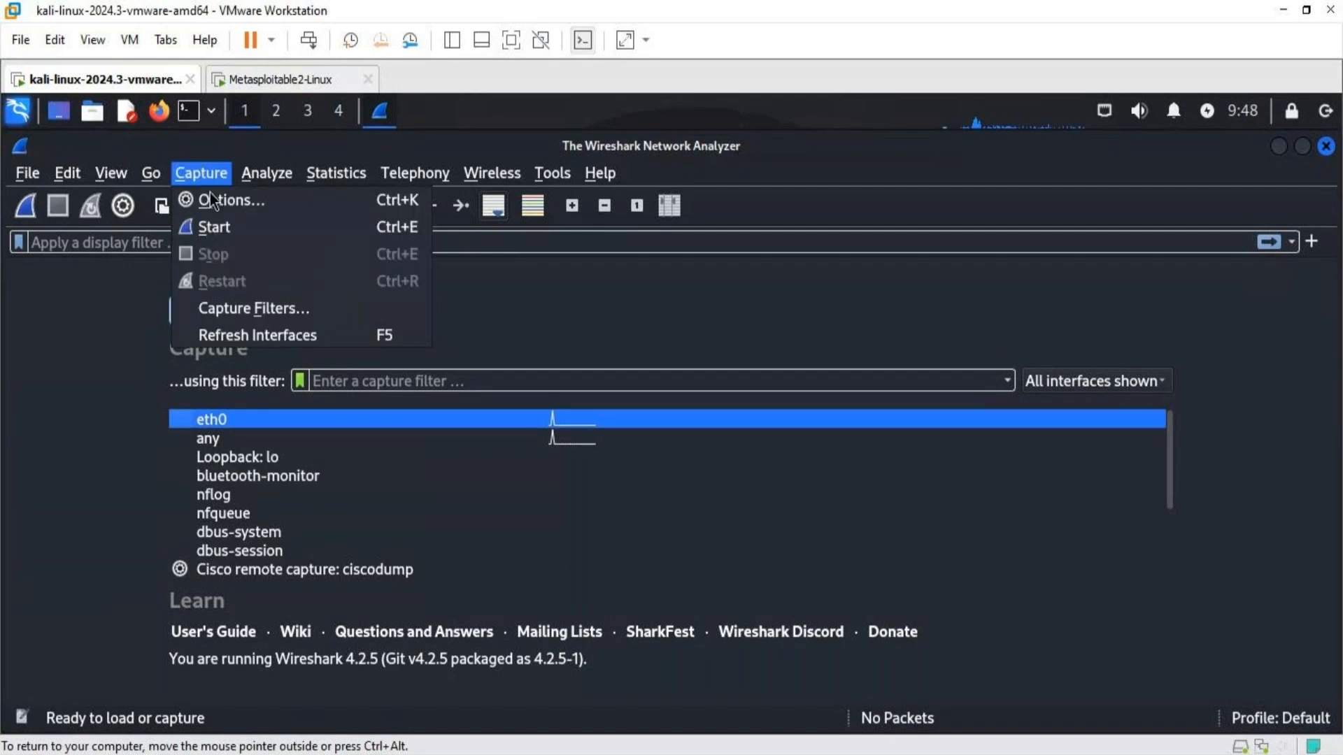
left_click(211, 199)
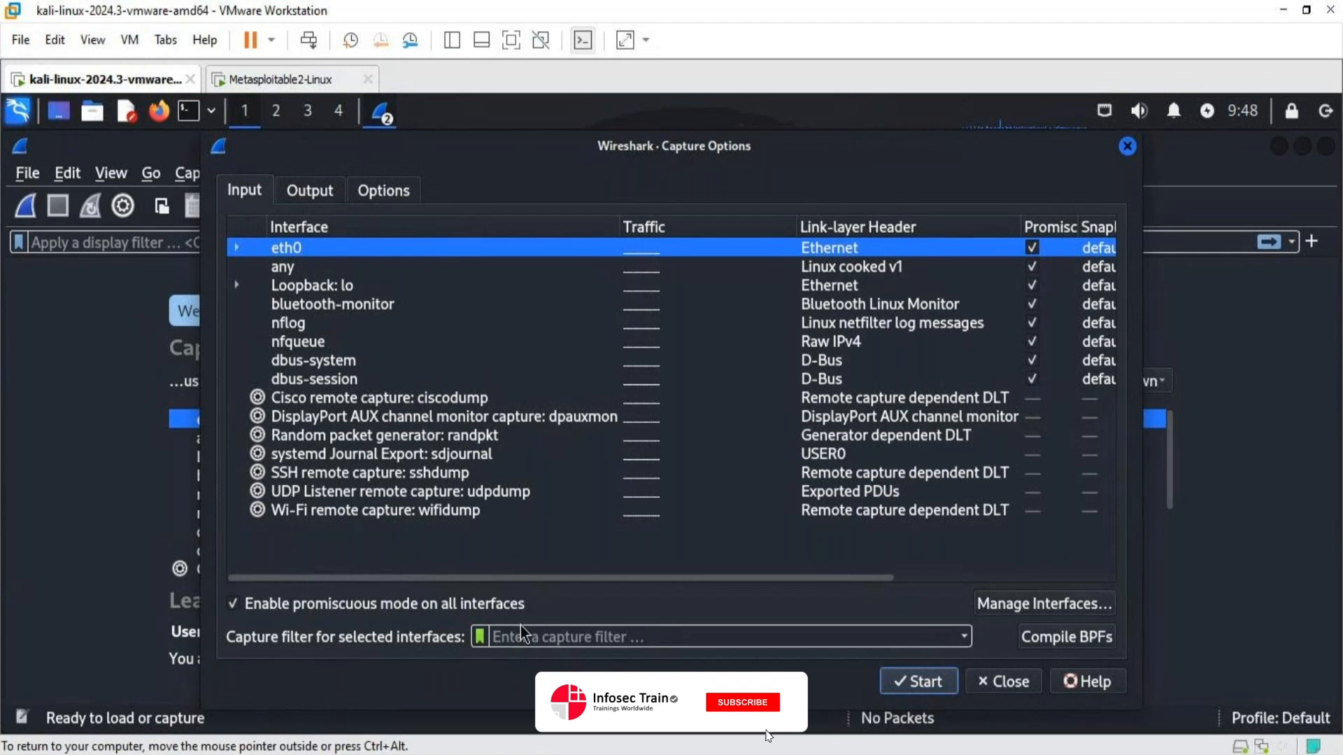
left_click(1127, 145)
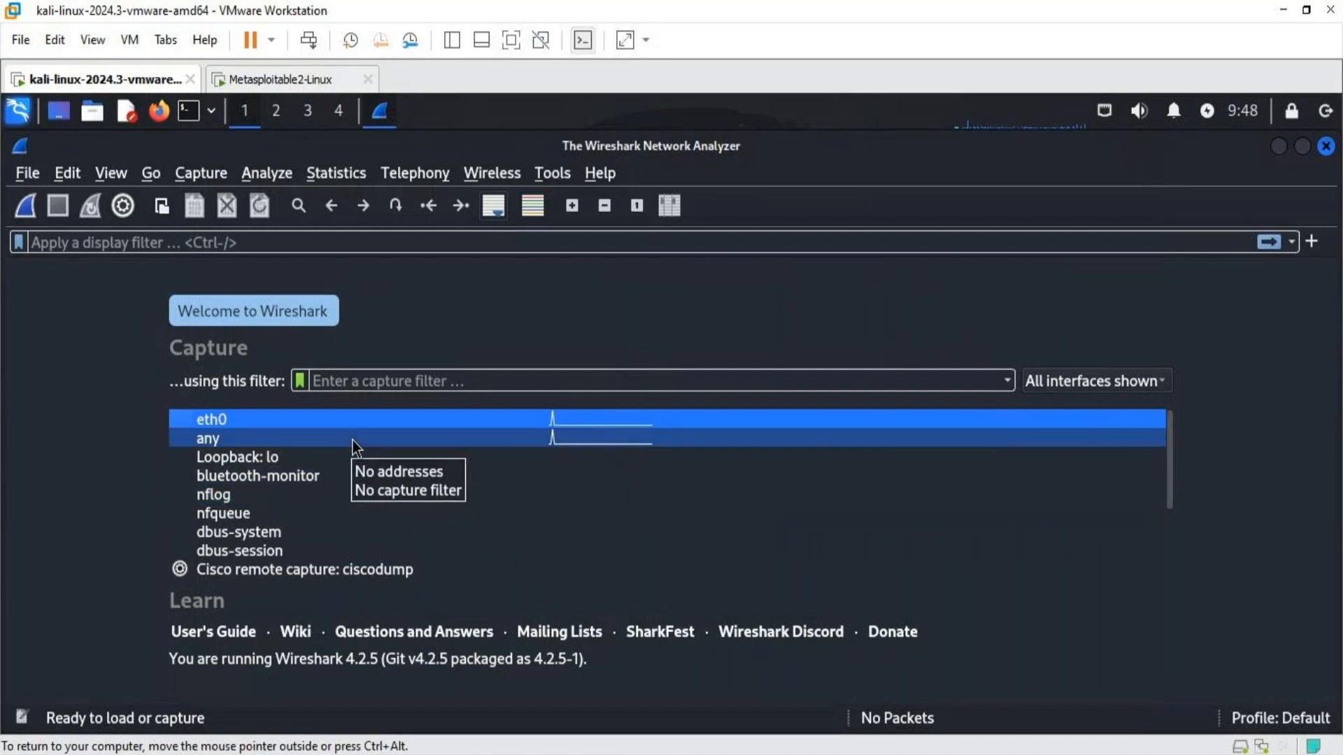
- Recheck the promiscuous mode setting in Capture Options and start a live capture on eth0
left_click(186, 176)
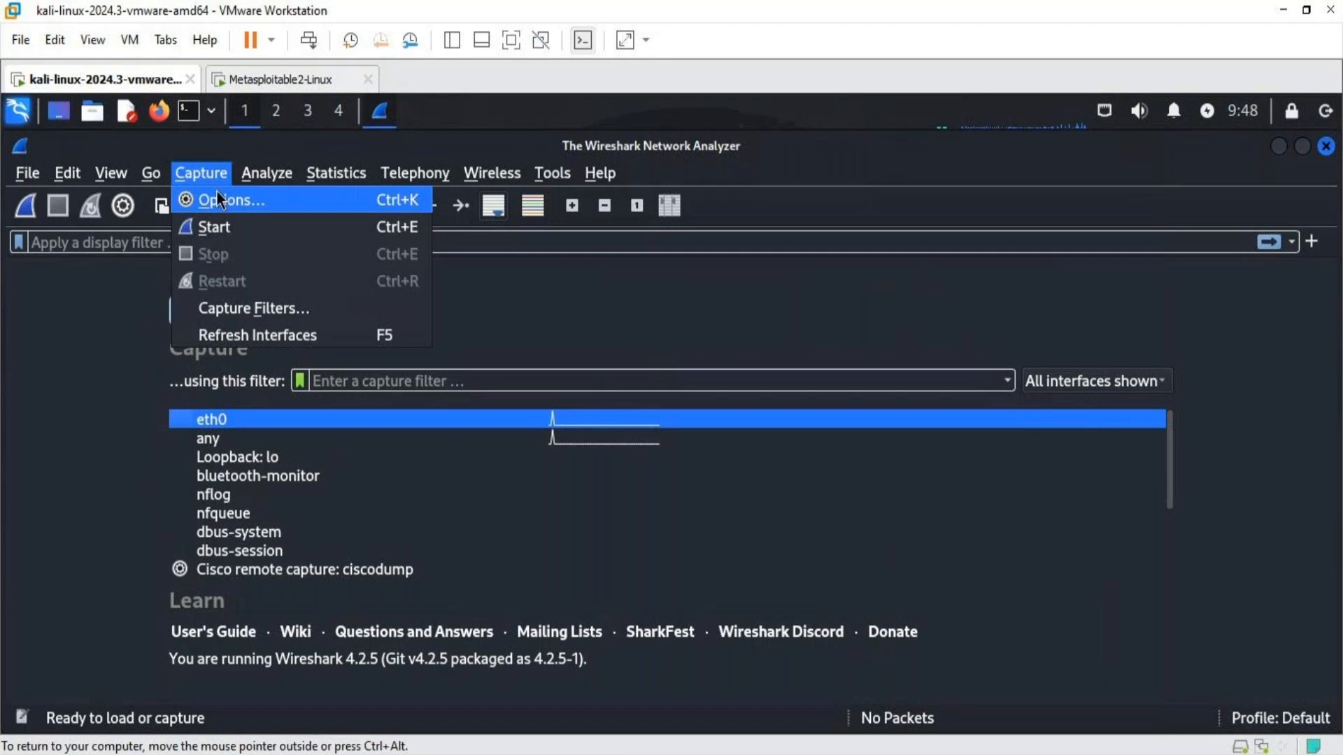
left_click(217, 196)
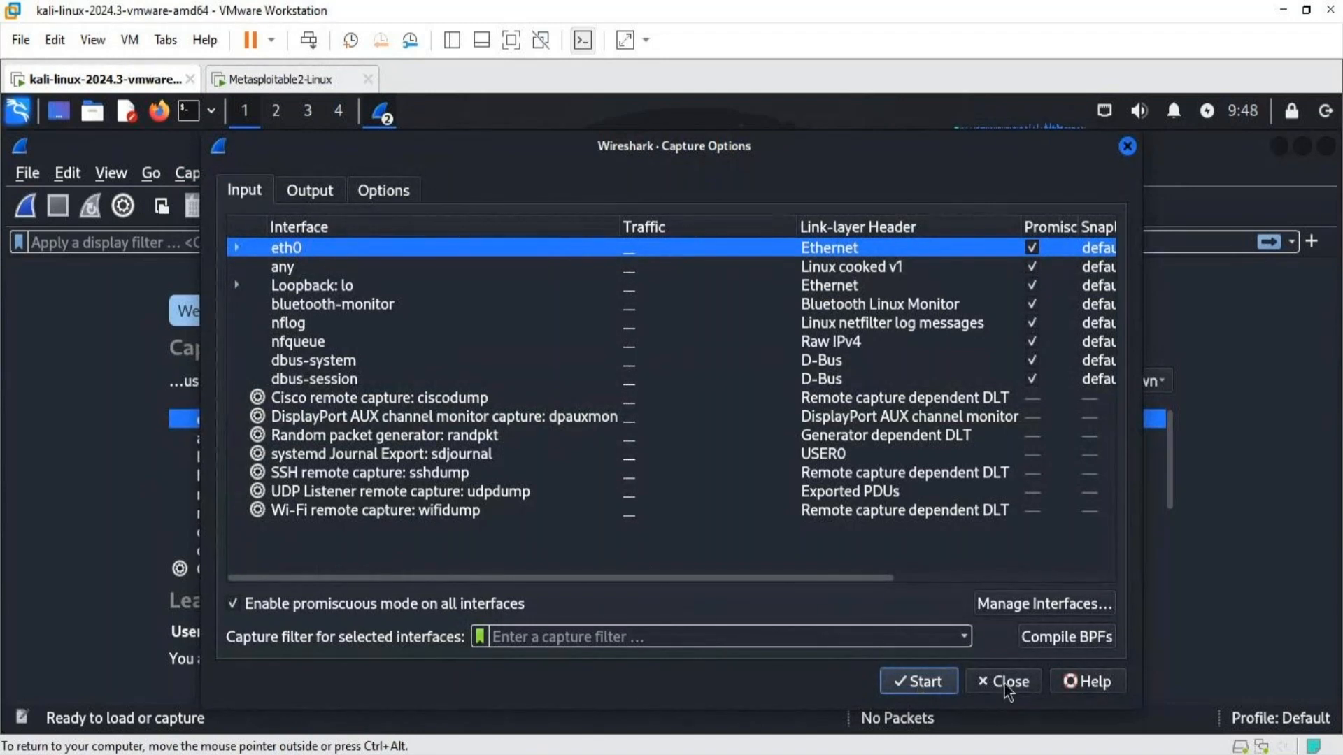
key("Escape")
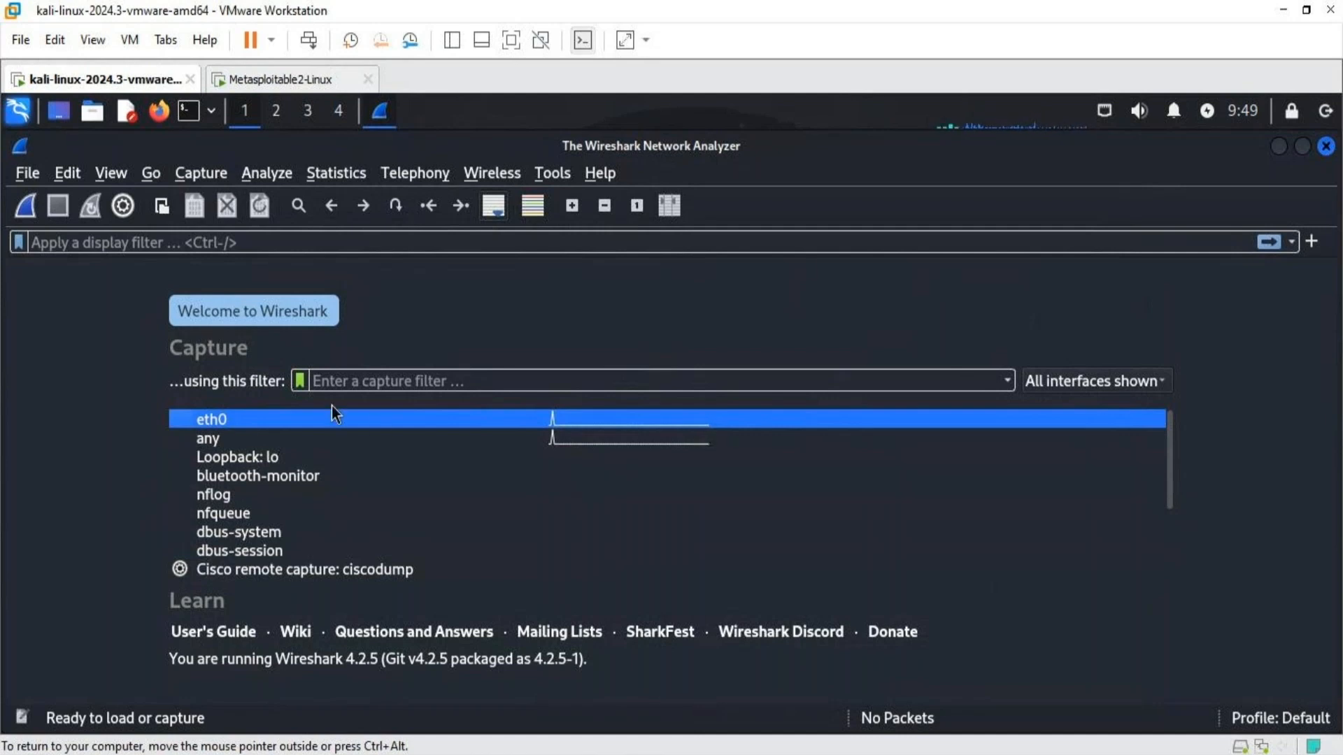
double_click(237, 419)
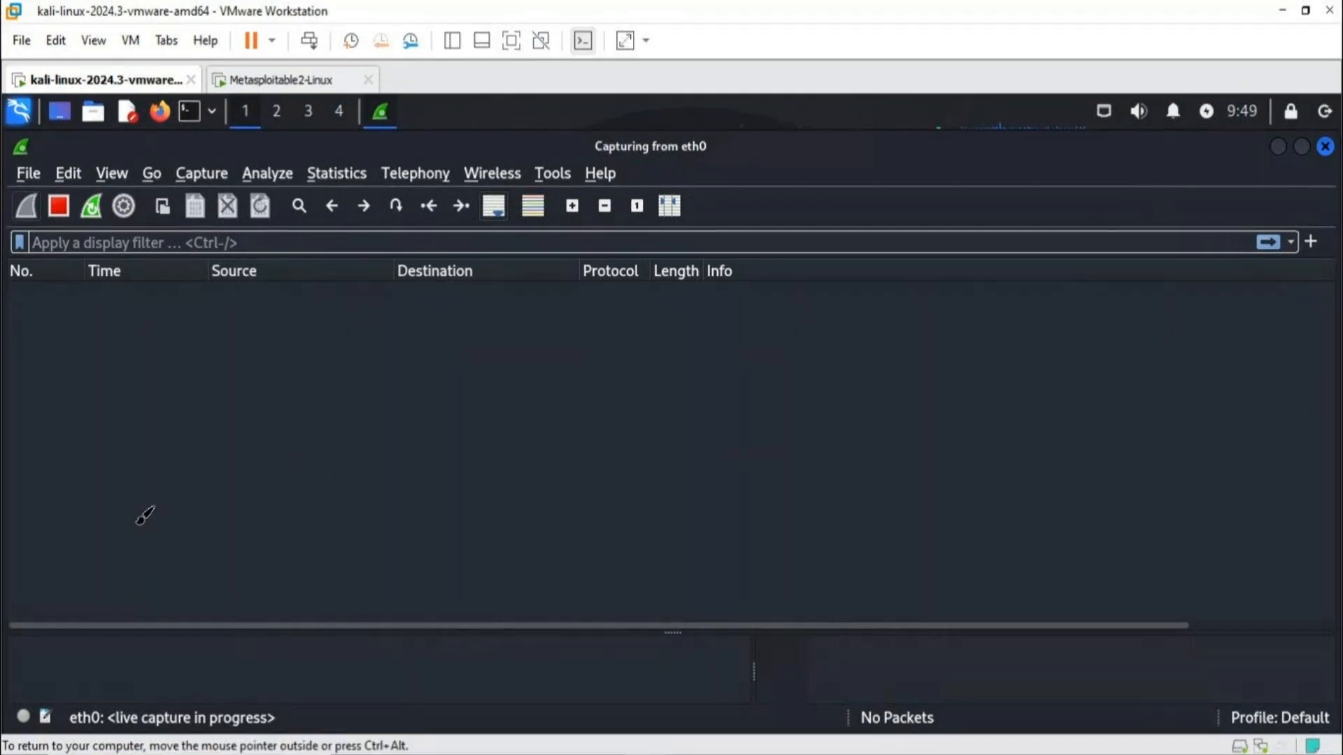
mouse_move(108, 484)
left_mouse_down()
mouse_move(107, 504)
mouse_move(210, 443)
mouse_move(278, 477)
left_mouse_up()
left_click_drag(204, 400, 105, 425)
left_click_drag(51, 461, 129, 402)
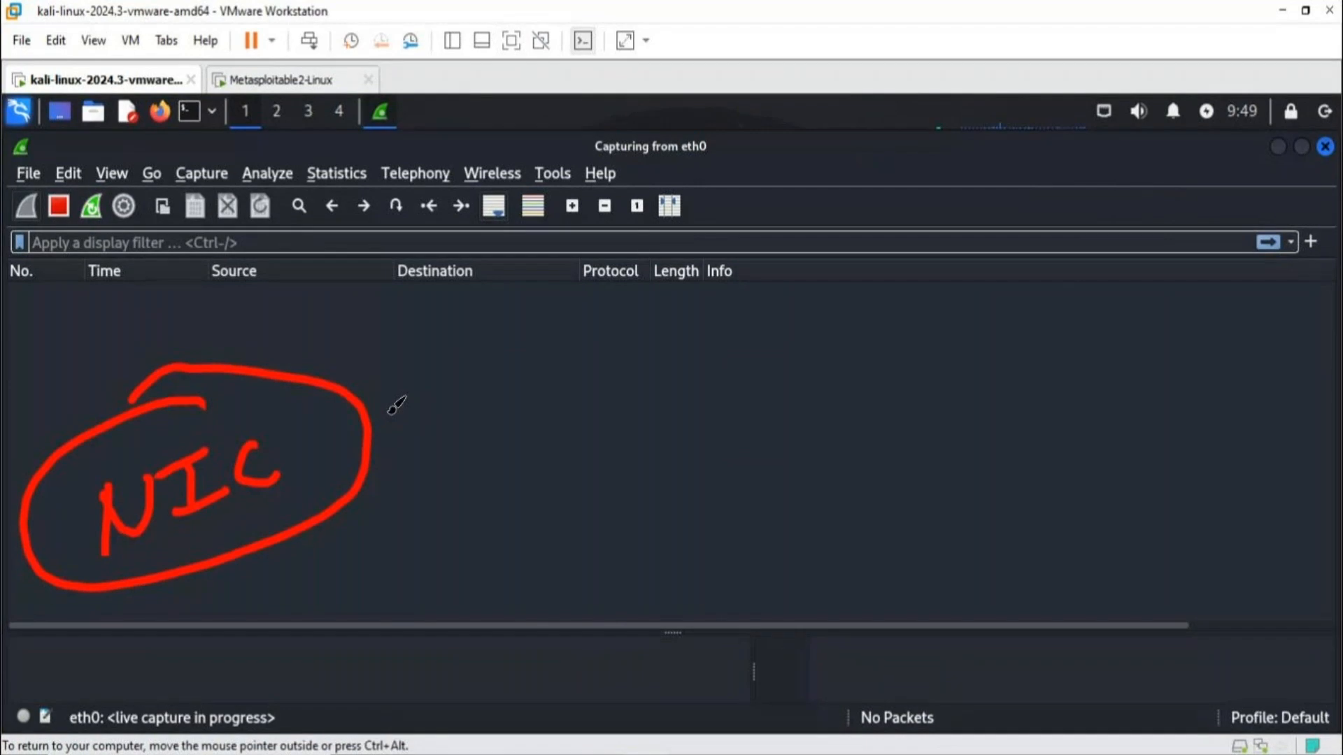
left_click_drag(657, 324, 661, 418)
mouse_move(647, 327)
left_mouse_down()
mouse_move(893, 274)
mouse_move(639, 452)
left_mouse_up()
mouse_move(757, 448)
left_mouse_down()
mouse_move(789, 514)
mouse_move(761, 482)
left_mouse_up()
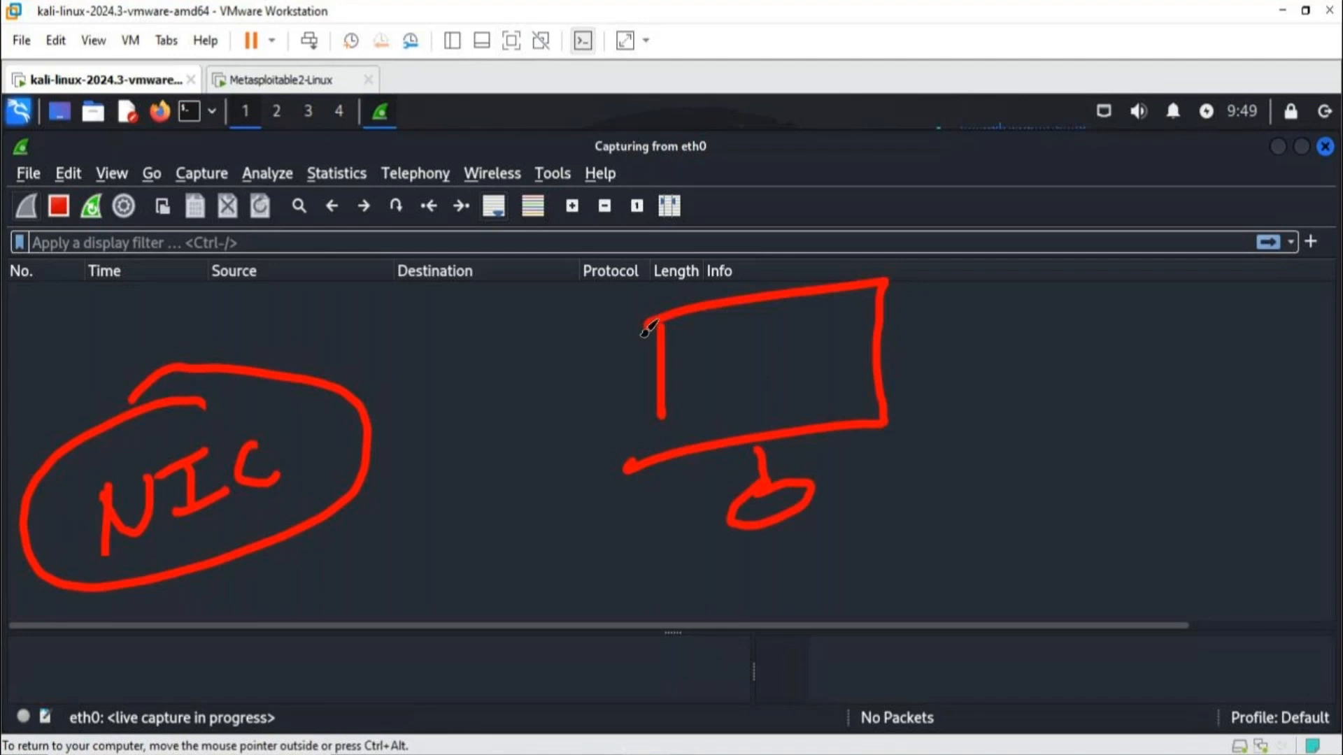
left_click(565, 297)
mouse_move(469, 302)
left_mouse_down()
mouse_move(579, 324)
mouse_move(574, 348)
left_mouse_up()
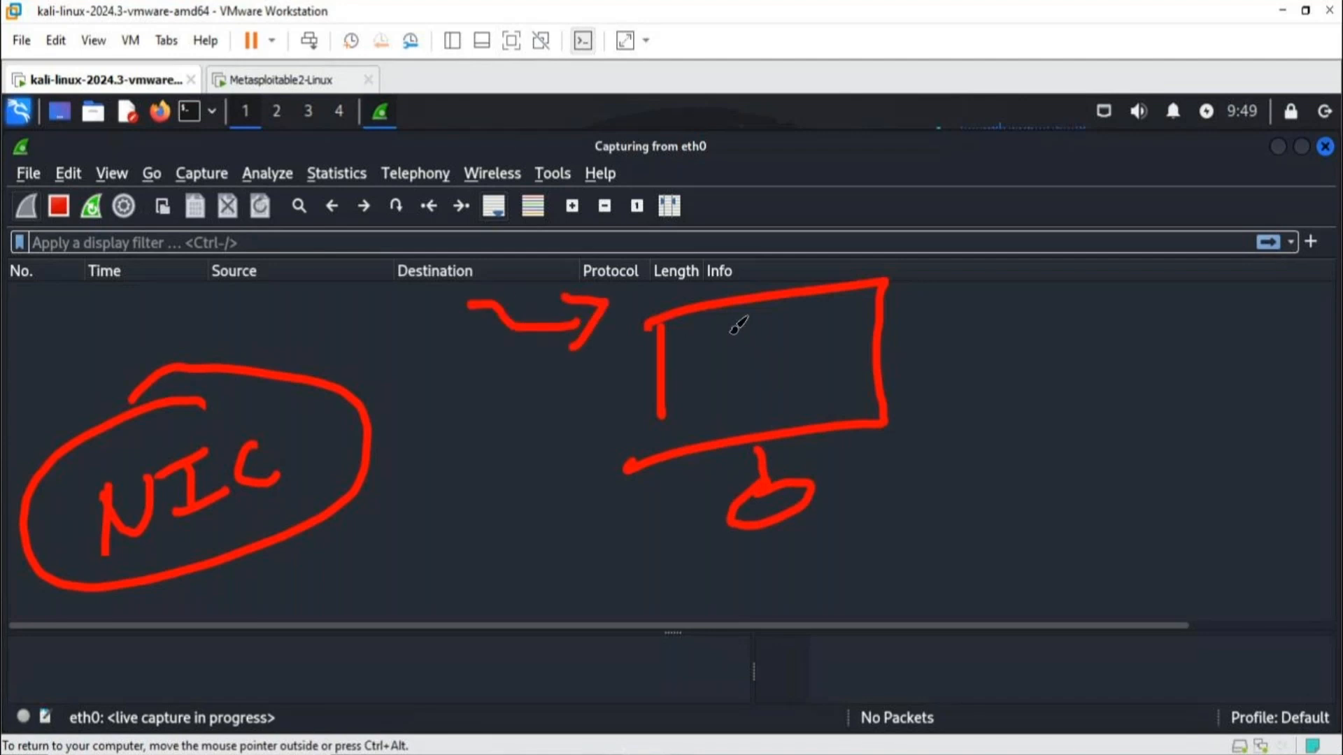
mouse_move(335, 514)
left_mouse_down()
mouse_move(449, 437)
mouse_move(481, 437)
left_mouse_up()
mouse_move(568, 283)
left_mouse_down()
mouse_move(586, 241)
mouse_move(614, 261)
mouse_move(638, 208)
mouse_move(661, 264)
left_mouse_up()
mouse_move(626, 242)
left_mouse_down()
mouse_move(659, 228)
mouse_move(700, 245)
left_mouse_up()
mouse_move(658, 176)
left_mouse_down()
mouse_move(577, 185)
mouse_move(643, 302)
mouse_move(733, 231)
mouse_move(638, 188)
left_mouse_up()
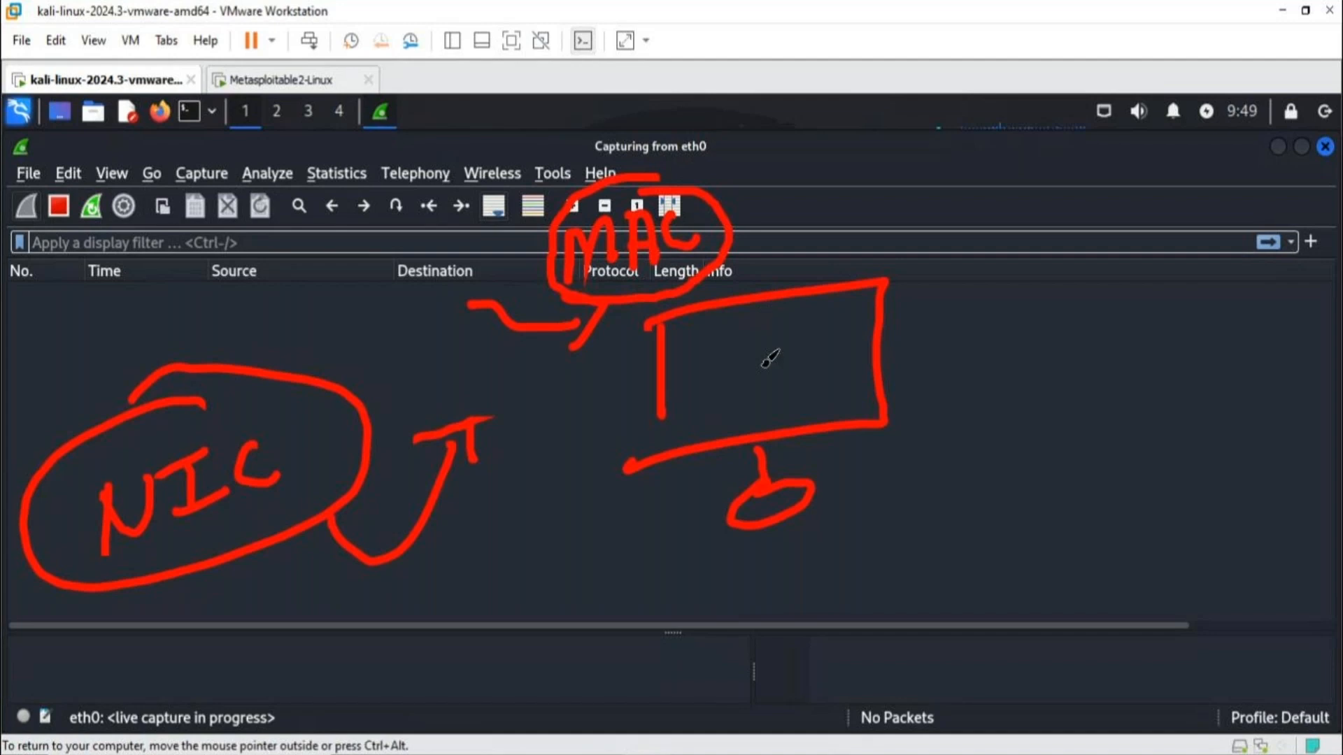
left_click_drag(736, 364, 807, 352)
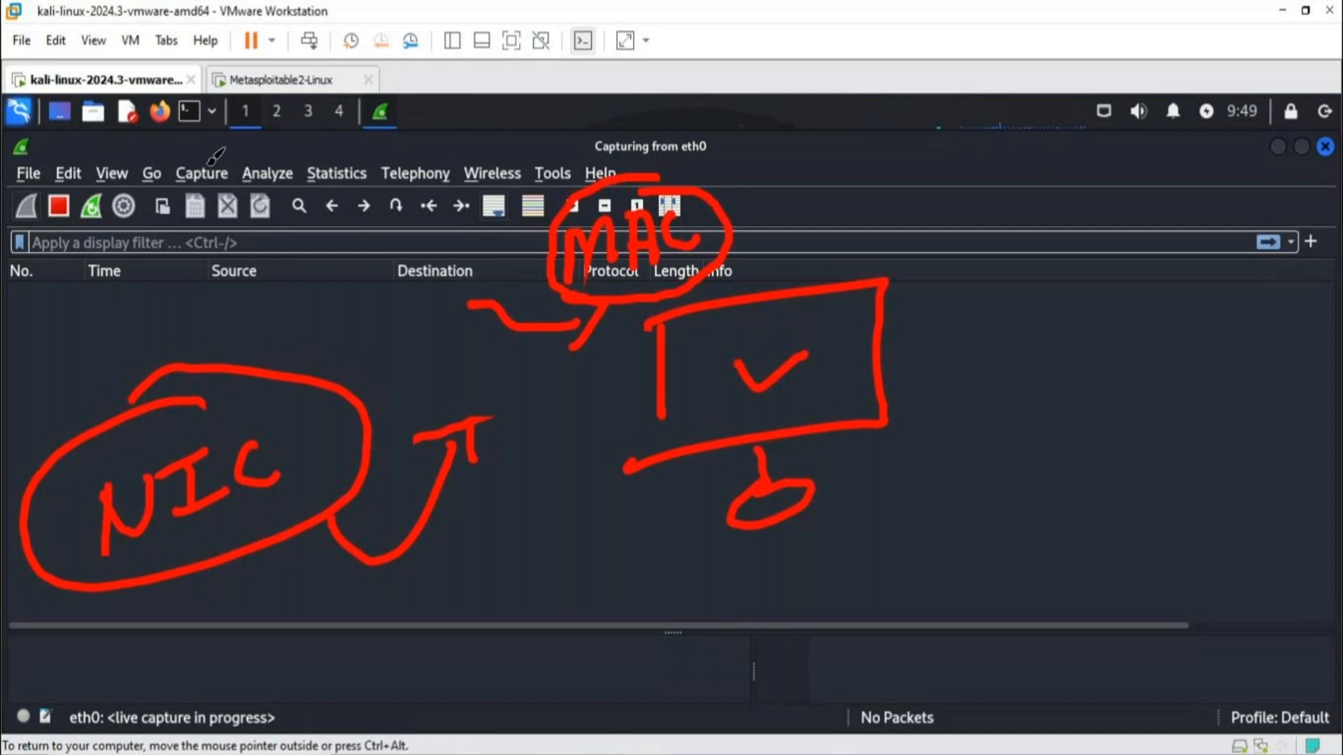
mouse_move(212, 186)
left_mouse_down()
mouse_move(217, 329)
mouse_move(241, 297)
left_mouse_up()
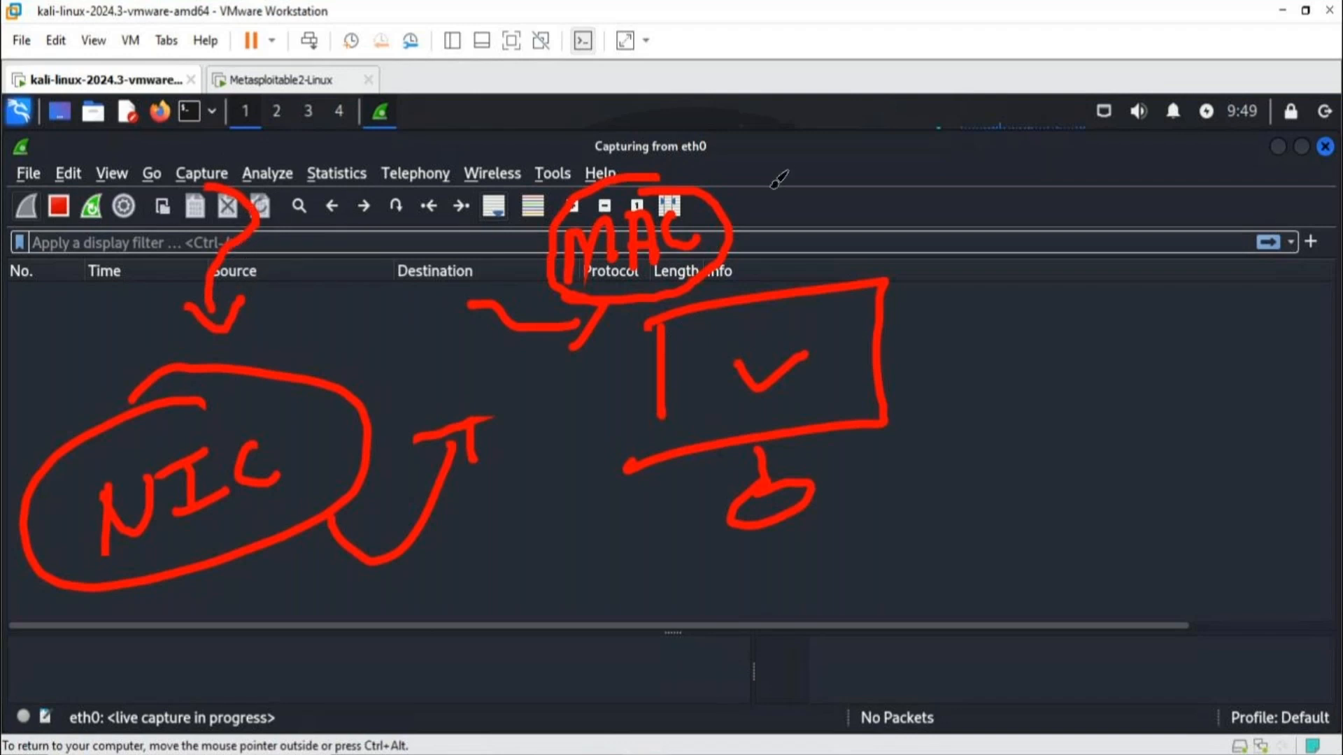
left_click_drag(779, 196, 755, 237)
left_click_drag(747, 204, 805, 223)
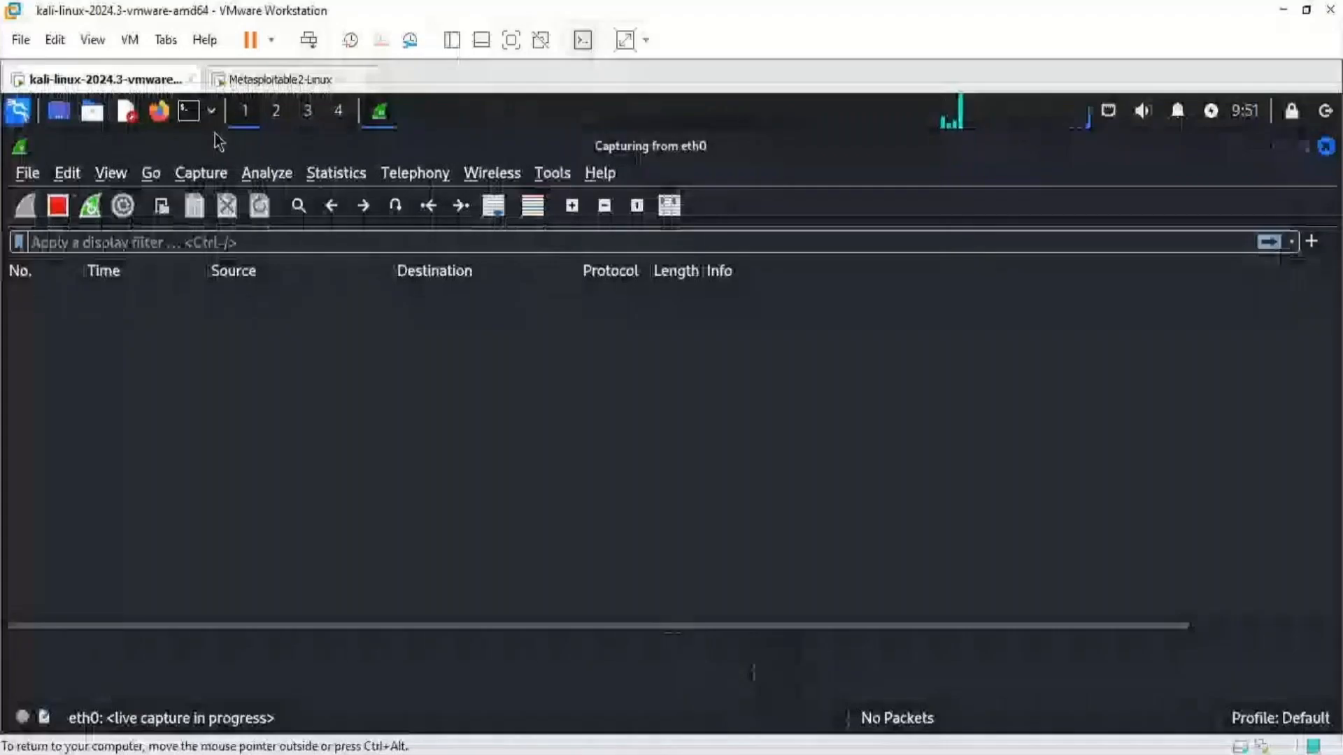
- Open a terminal and switch to a root shell with sudo su, entering the account password
left_click(195, 115)
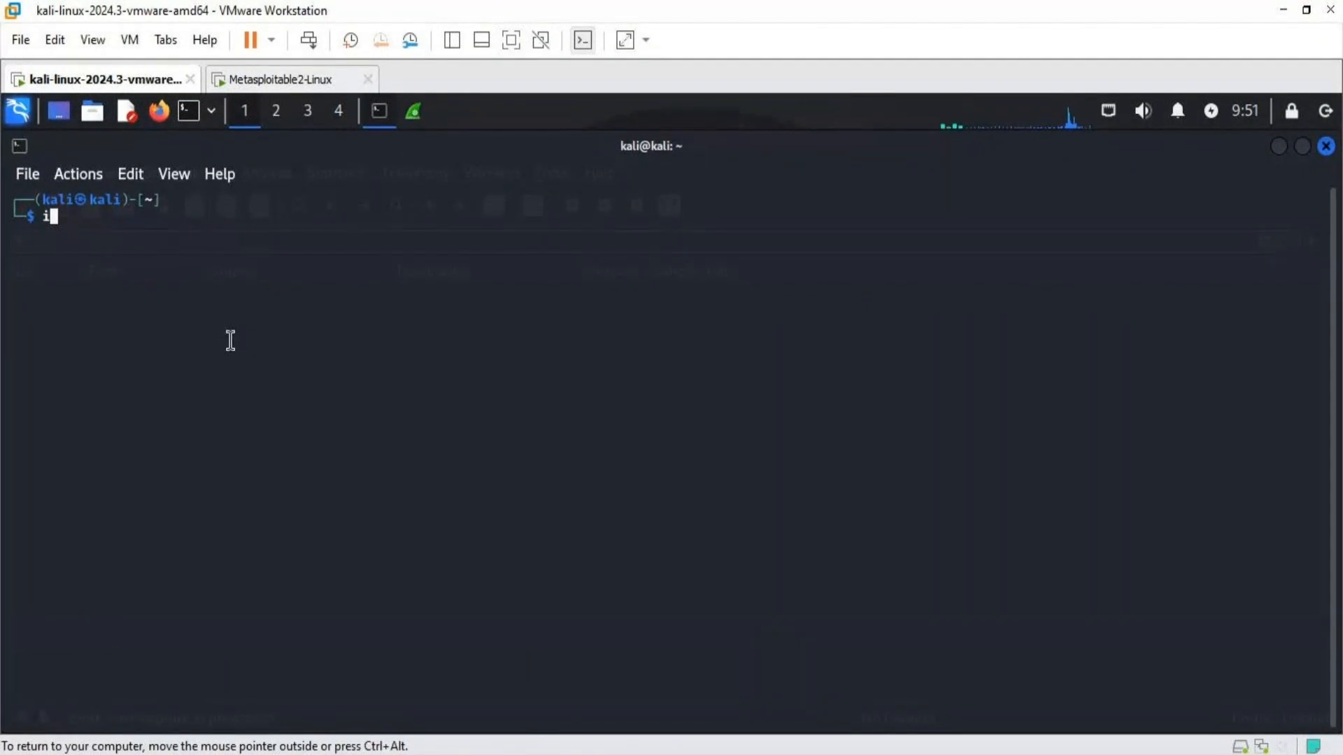
type("sudo su")
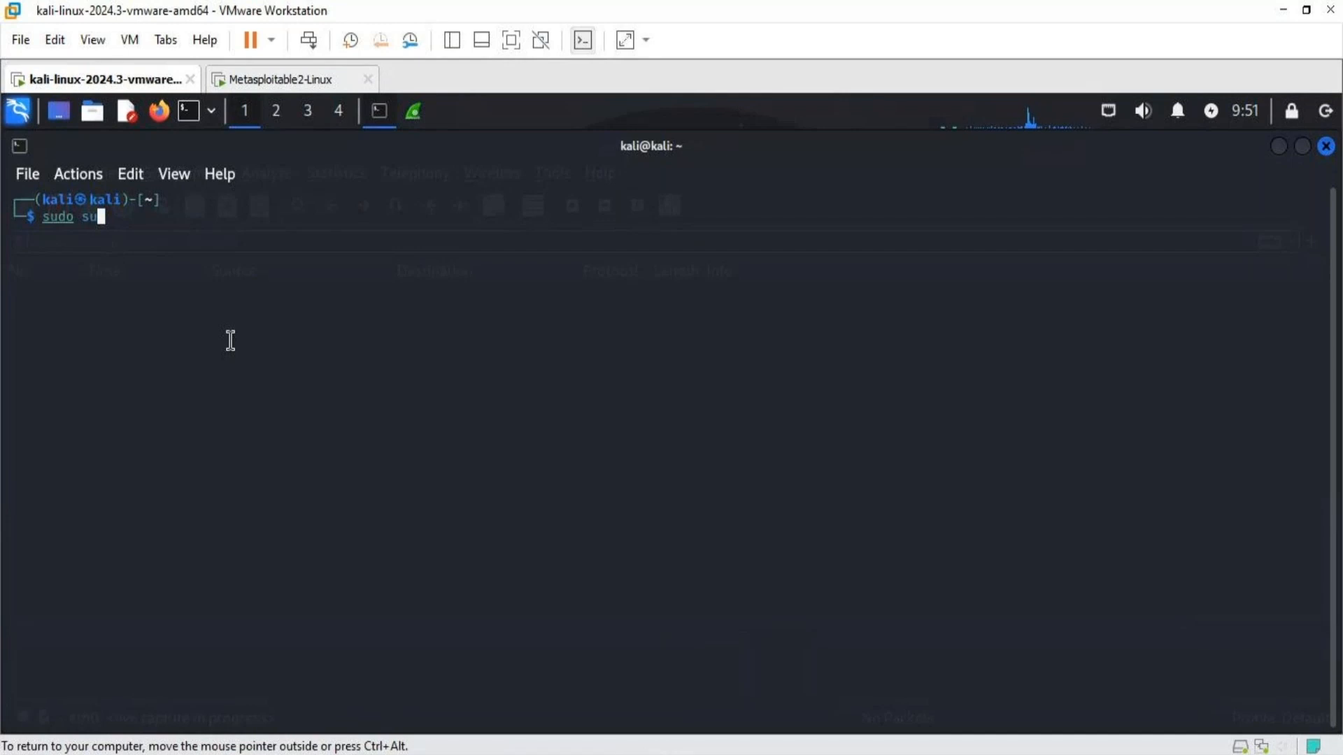
key("Return")
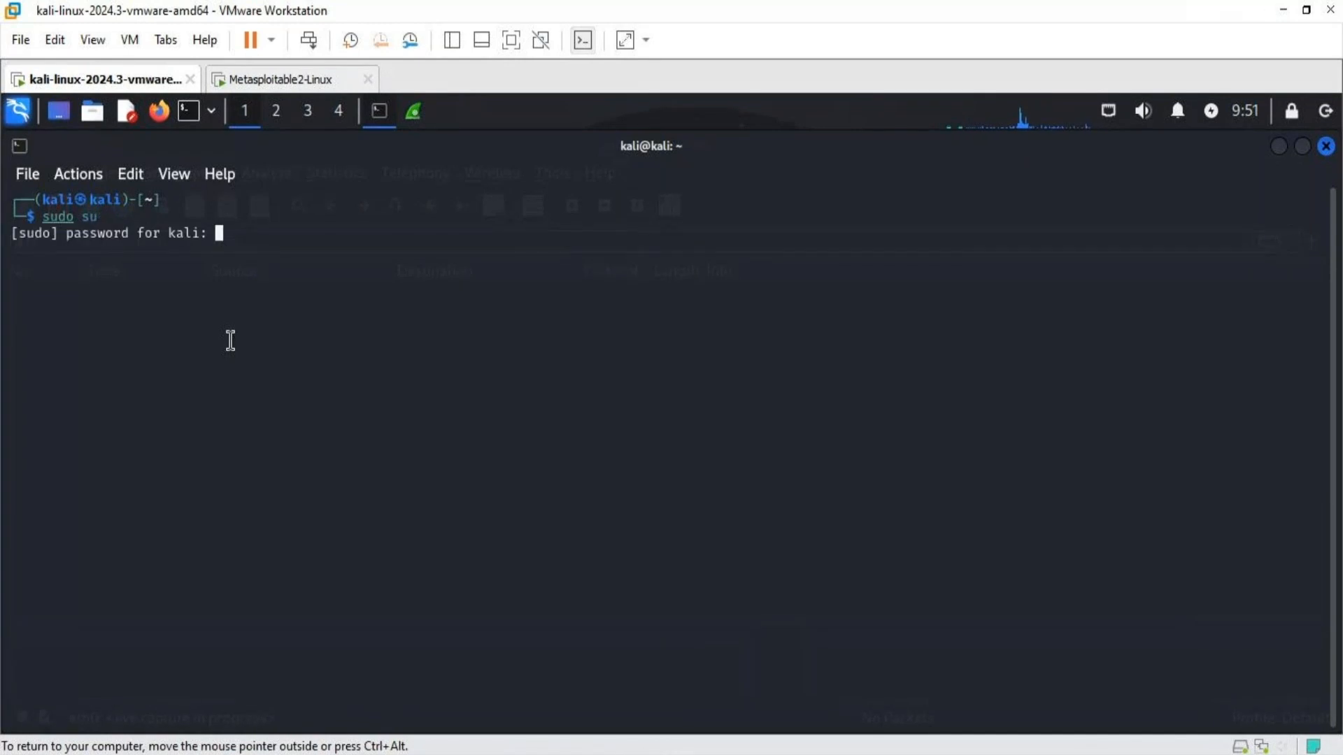
key("Return")
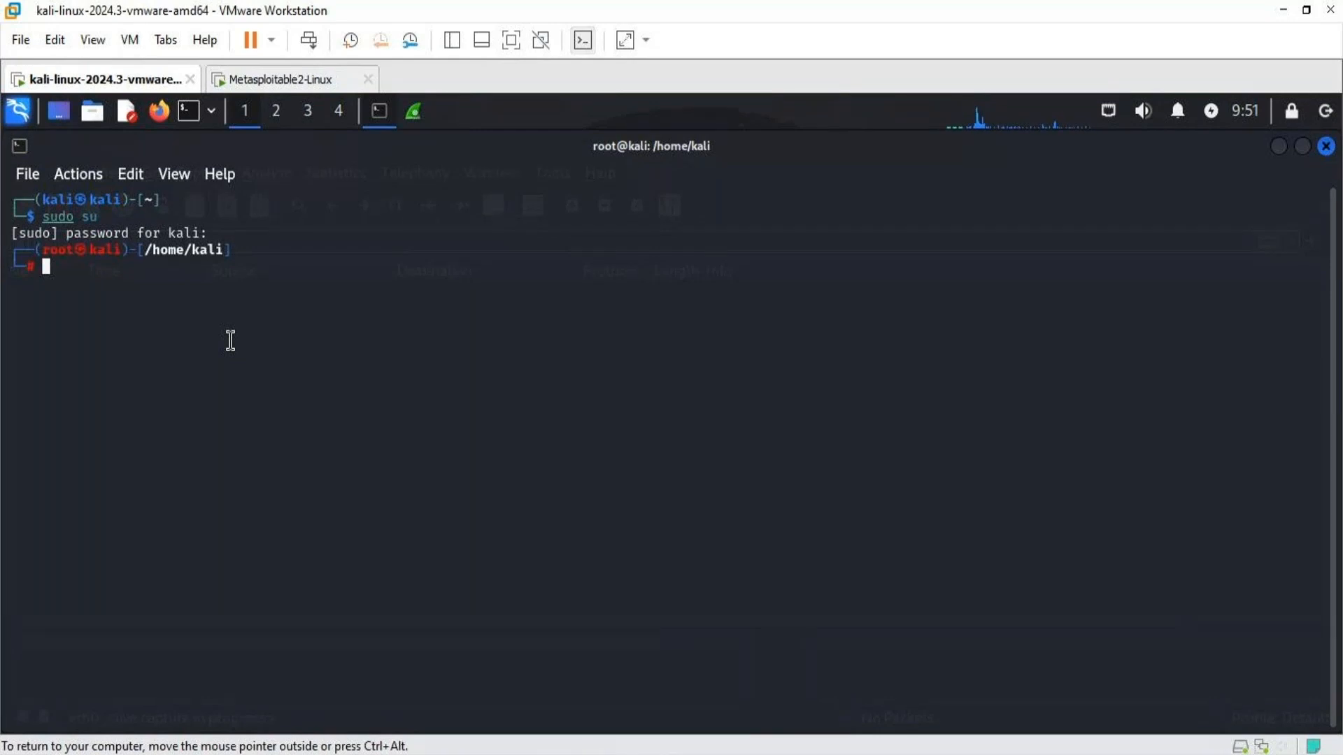
- Enlarge the terminal text by two zoom levels
double_click(101, 251)
left_click(133, 285)
key("ctrl+plus")
key("ctrl+plus")
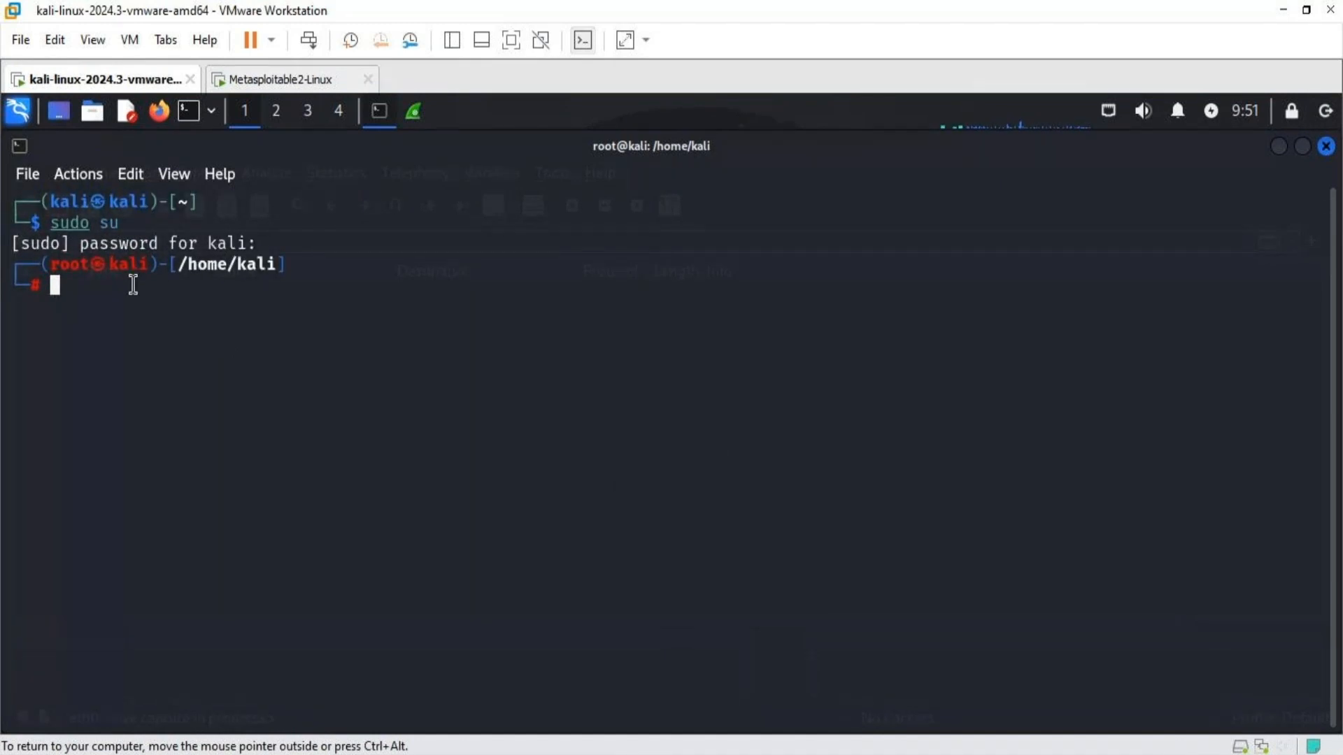
- Ping google.com to generate network traffic, and stop the ping after several replies
type("ping goo")
key("Right")
key("Return")
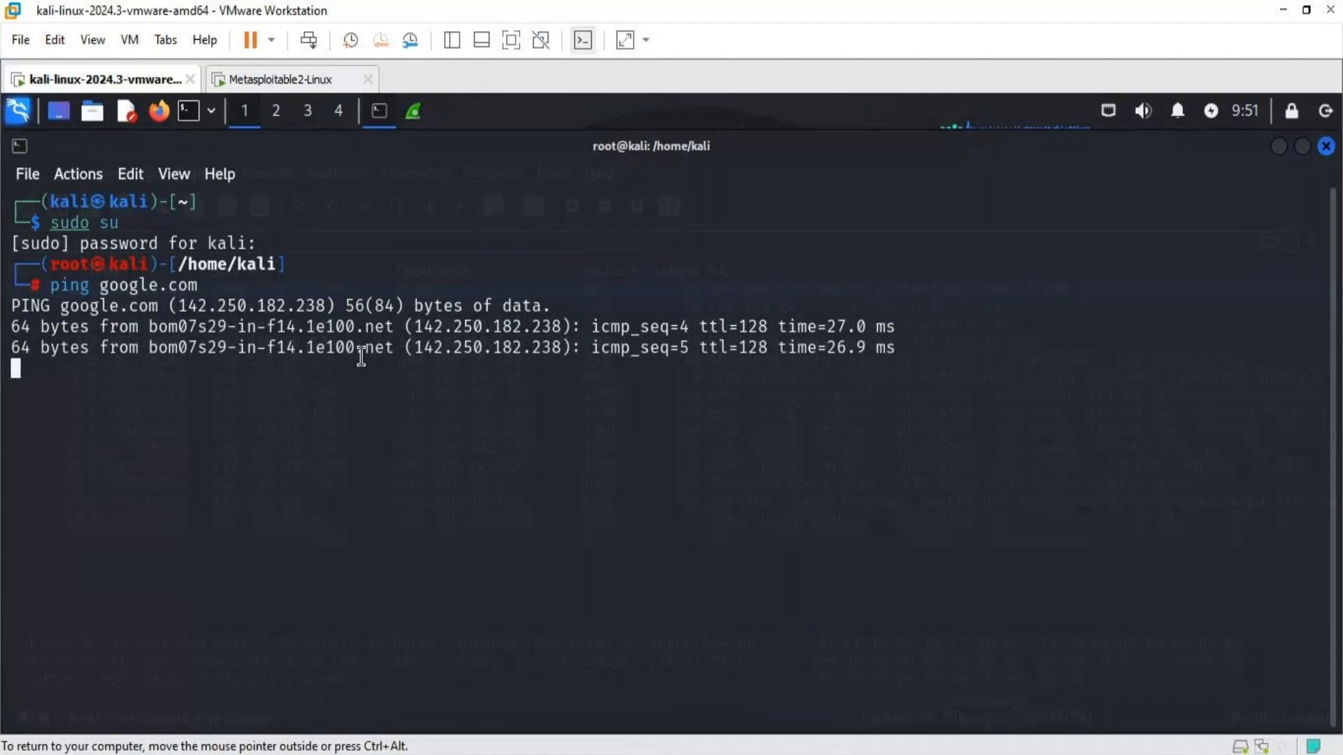
key("ctrl+c")
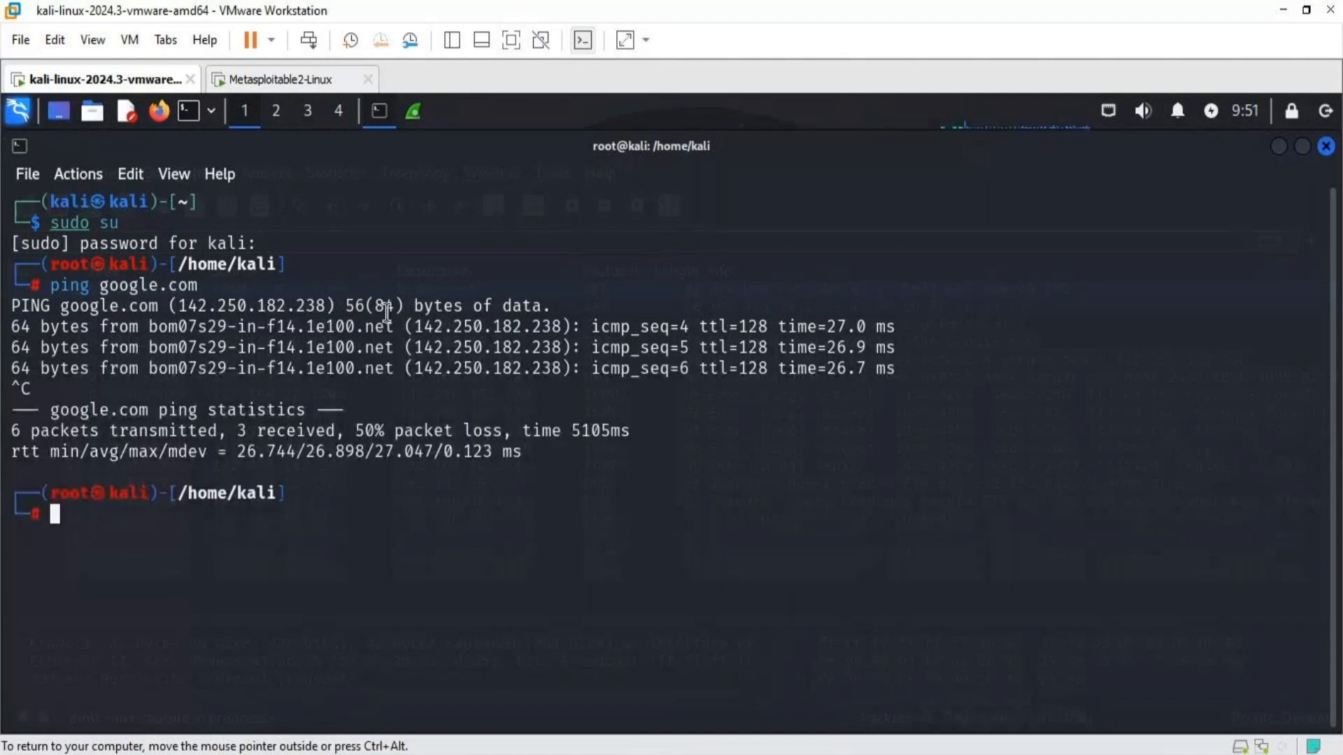
- Return to Wireshark and examine the captured ARP, DNS and ICMP packets from the beginning of the list
left_click(413, 113)
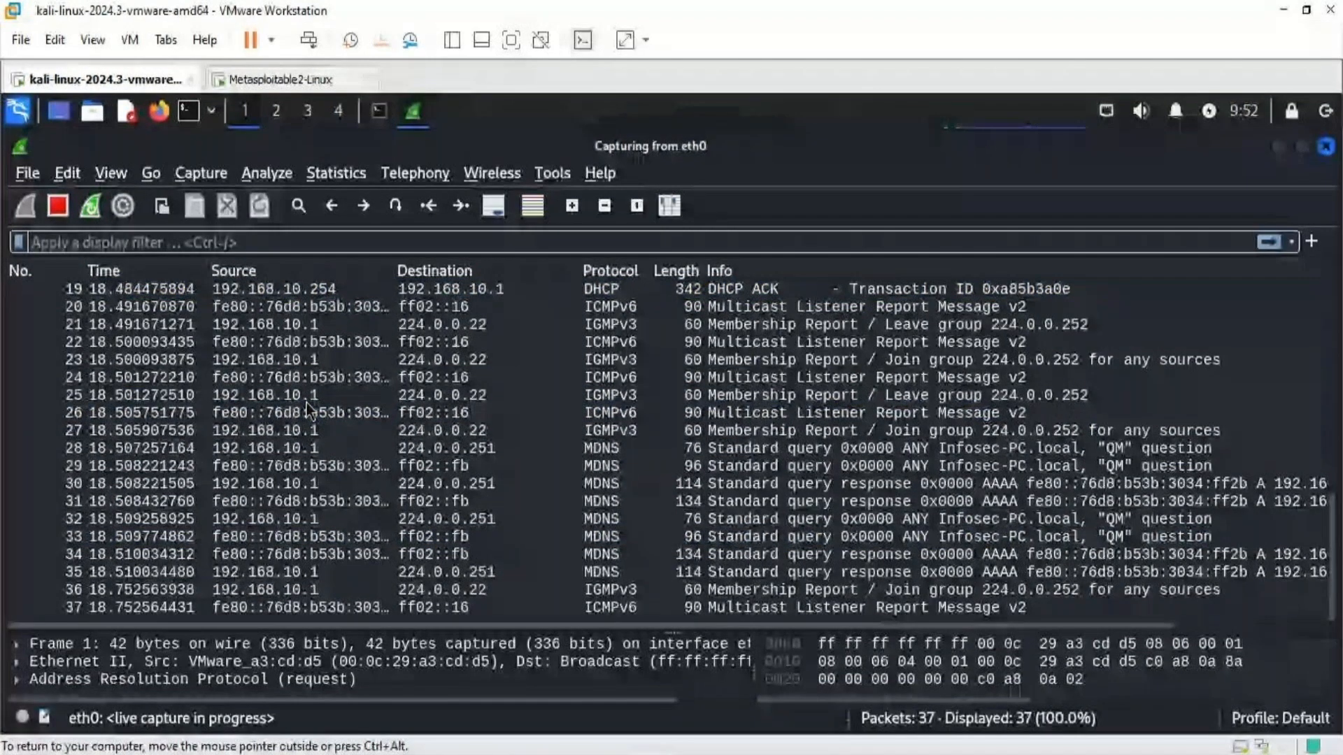
scroll(309, 410, "up", 6)
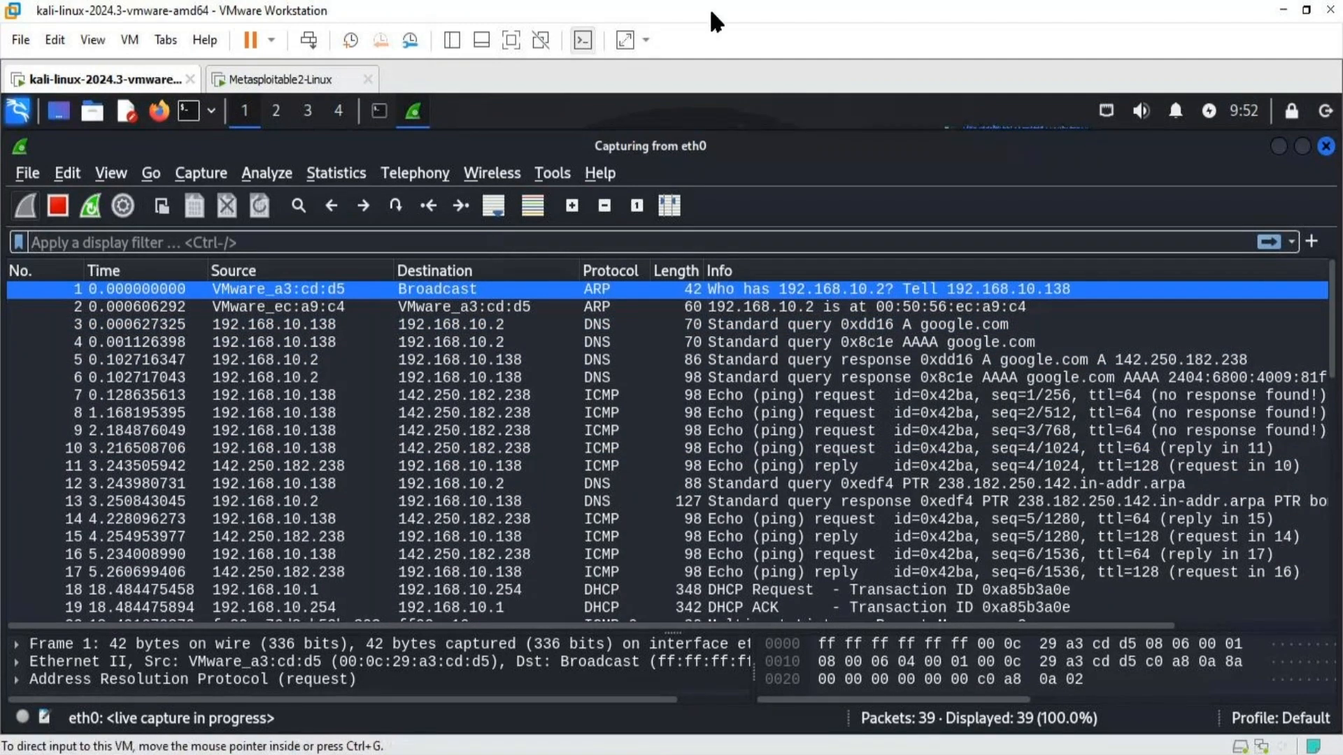
left_click(580, 41)
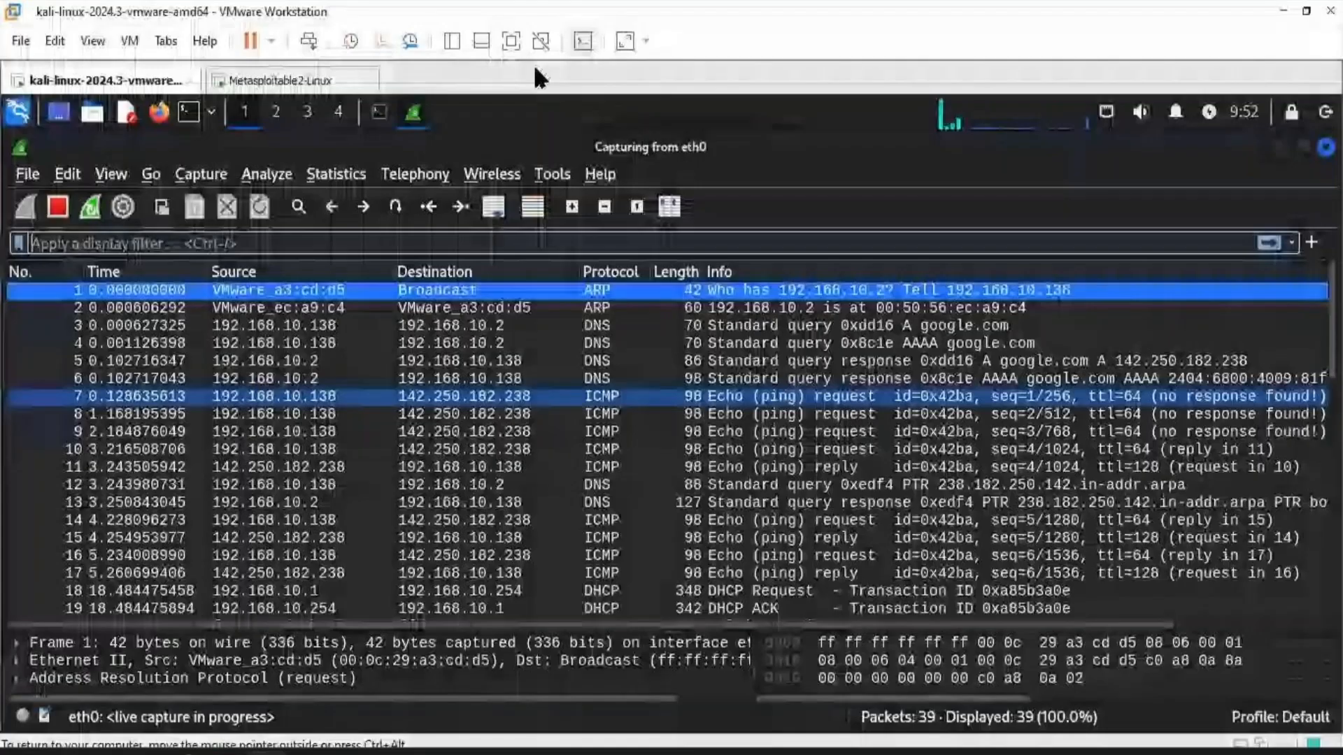
- Minimize the Wireshark window to bring the terminal's ping output back into view
left_click(1280, 149)
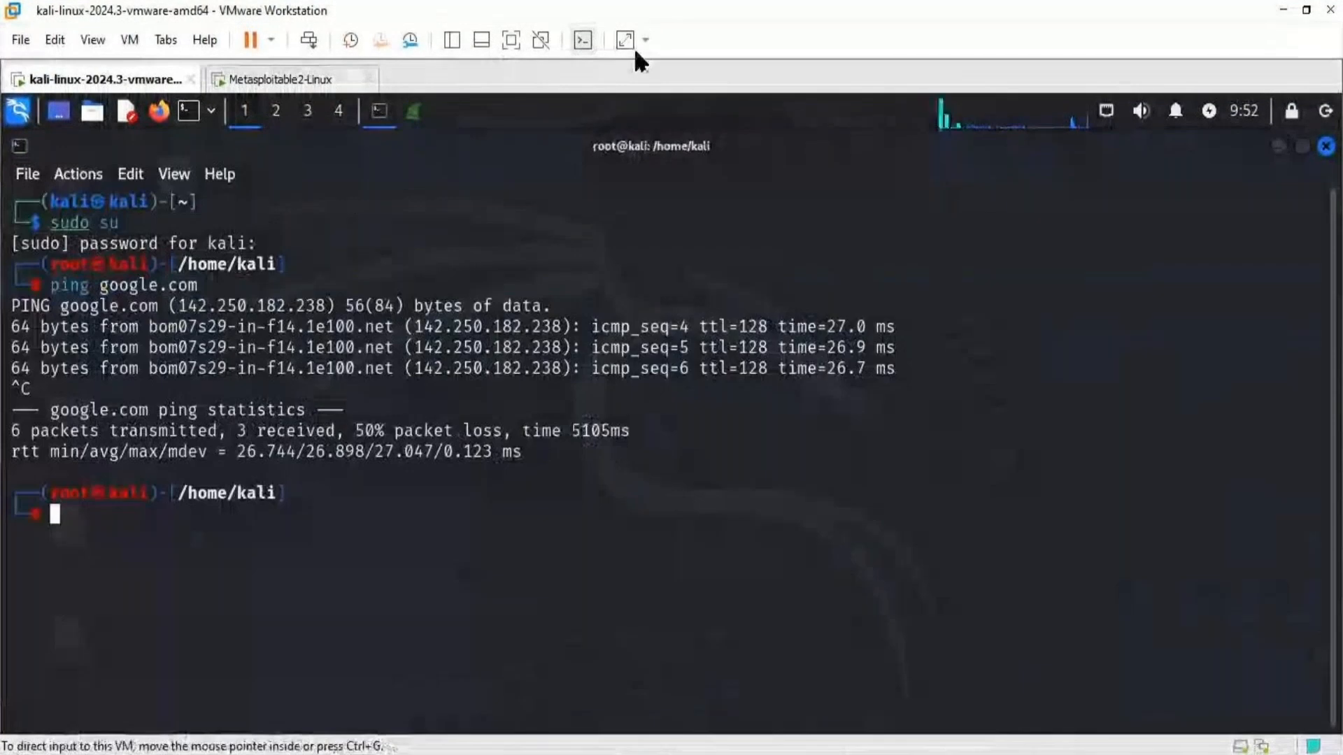
left_click(575, 45)
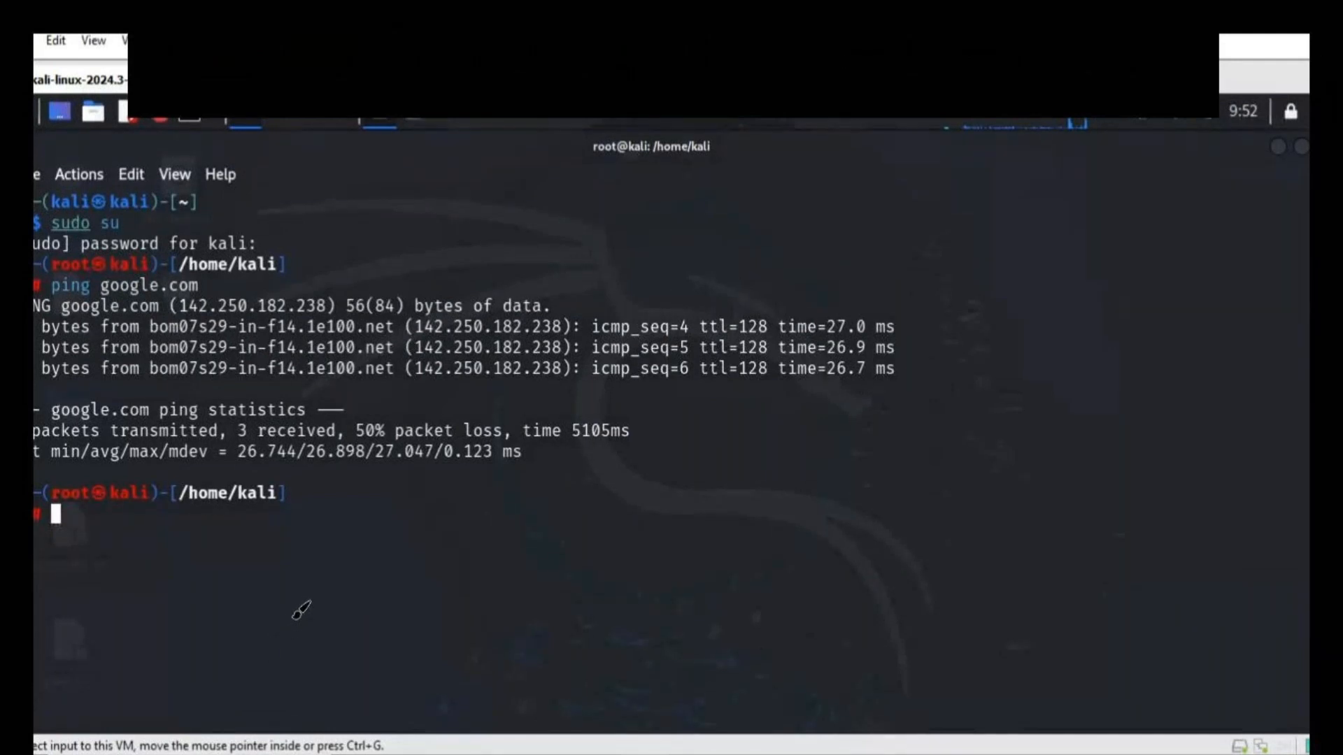
- Draw a red computer monitor labelled A below the terminal's ping output
mouse_move(98, 570)
left_mouse_down()
mouse_move(120, 567)
mouse_move(105, 615)
mouse_move(186, 615)
mouse_move(171, 661)
left_mouse_up()
left_click_drag(171, 660, 180, 661)
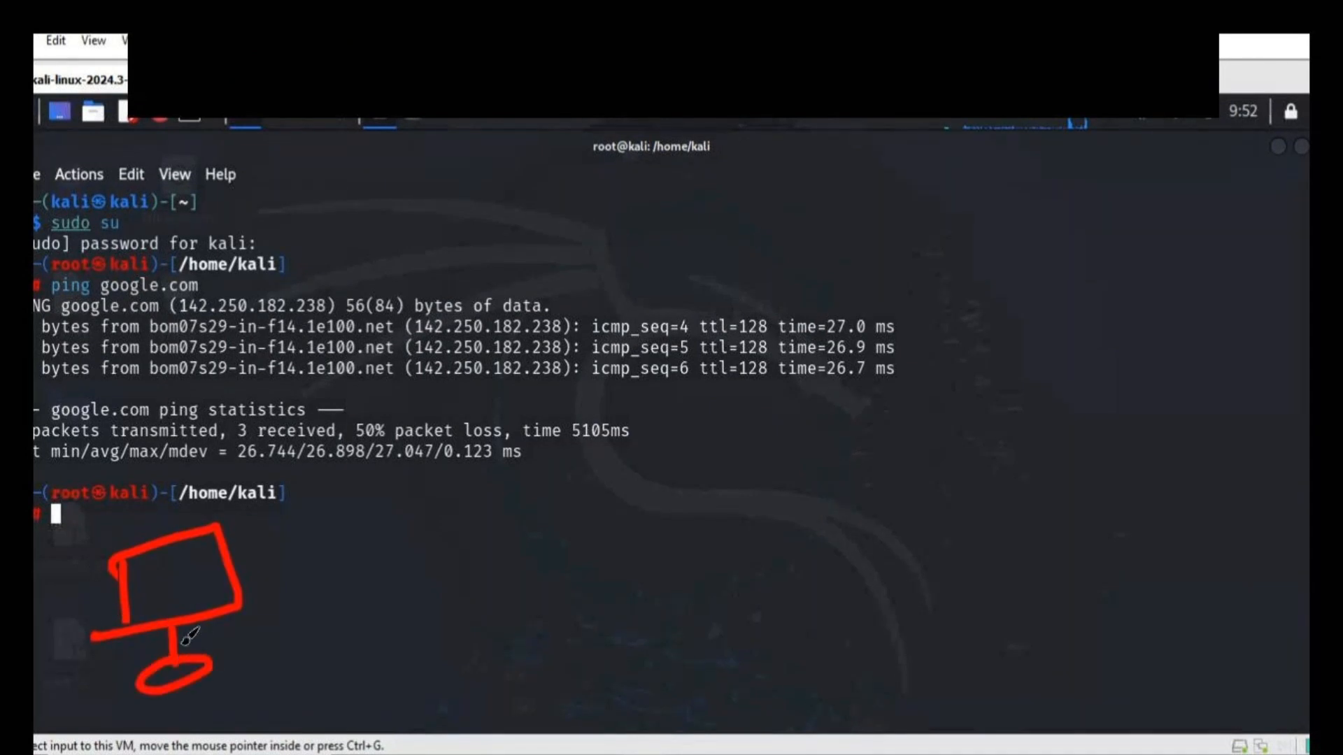
left_click_drag(159, 606, 189, 601)
left_click_drag(161, 591, 186, 591)
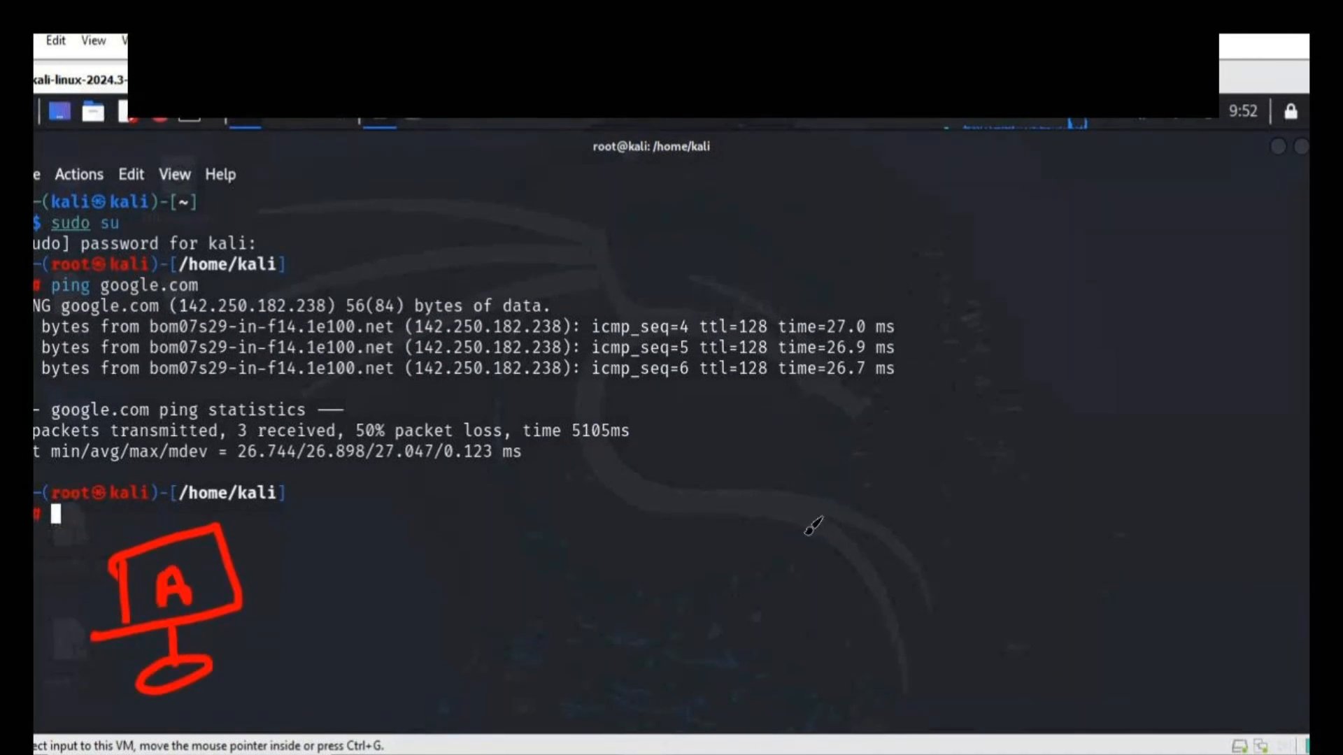
- Draw a second, larger computer monitor opposite computer A and label it "server"
left_click_drag(795, 486, 795, 545)
mouse_move(779, 480)
left_mouse_down()
mouse_move(1007, 413)
mouse_move(794, 556)
left_mouse_up()
mouse_move(919, 547)
left_mouse_down()
mouse_move(986, 567)
mouse_move(922, 586)
left_mouse_up()
left_click_drag(848, 475, 824, 519)
mouse_move(859, 481)
left_mouse_down()
mouse_move(868, 493)
mouse_move(935, 471)
mouse_move(980, 505)
left_mouse_up()
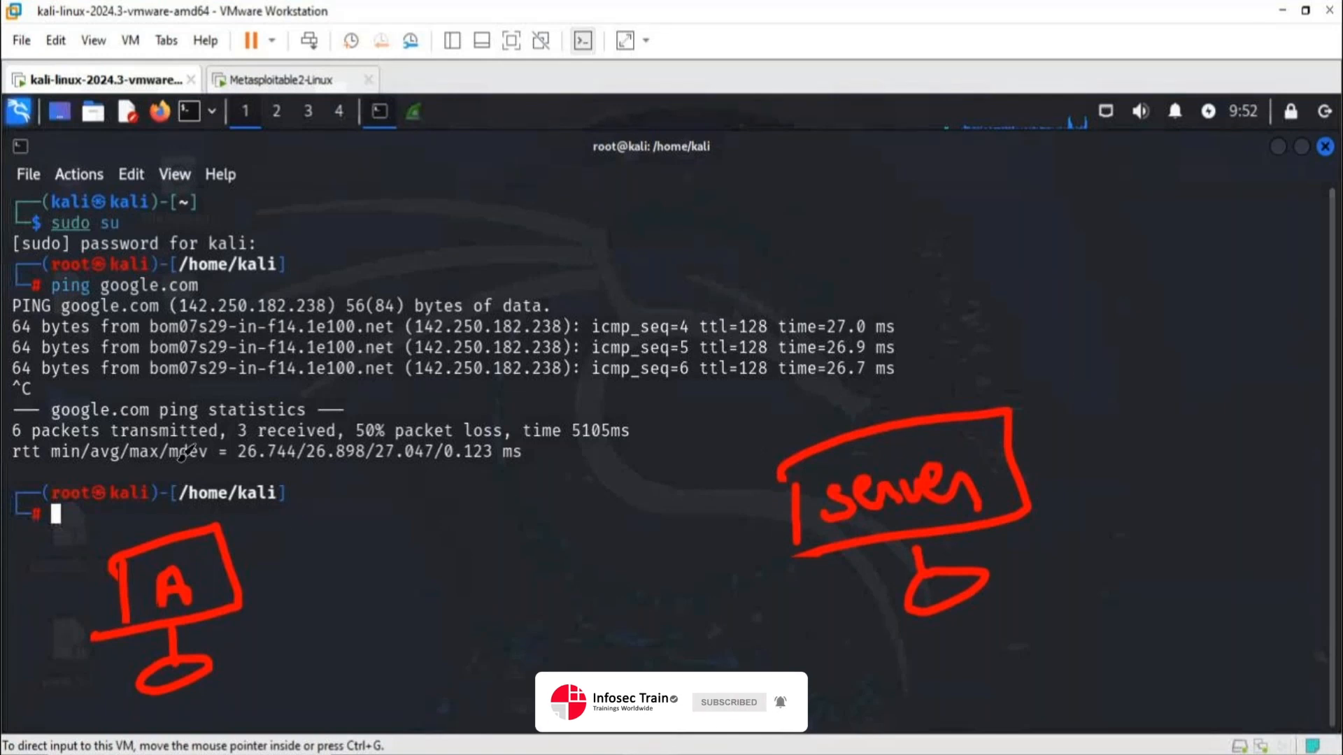
- Mark the ping google.com command with a tick and draw an arrow from computer A to the server
left_click_drag(202, 285, 275, 258)
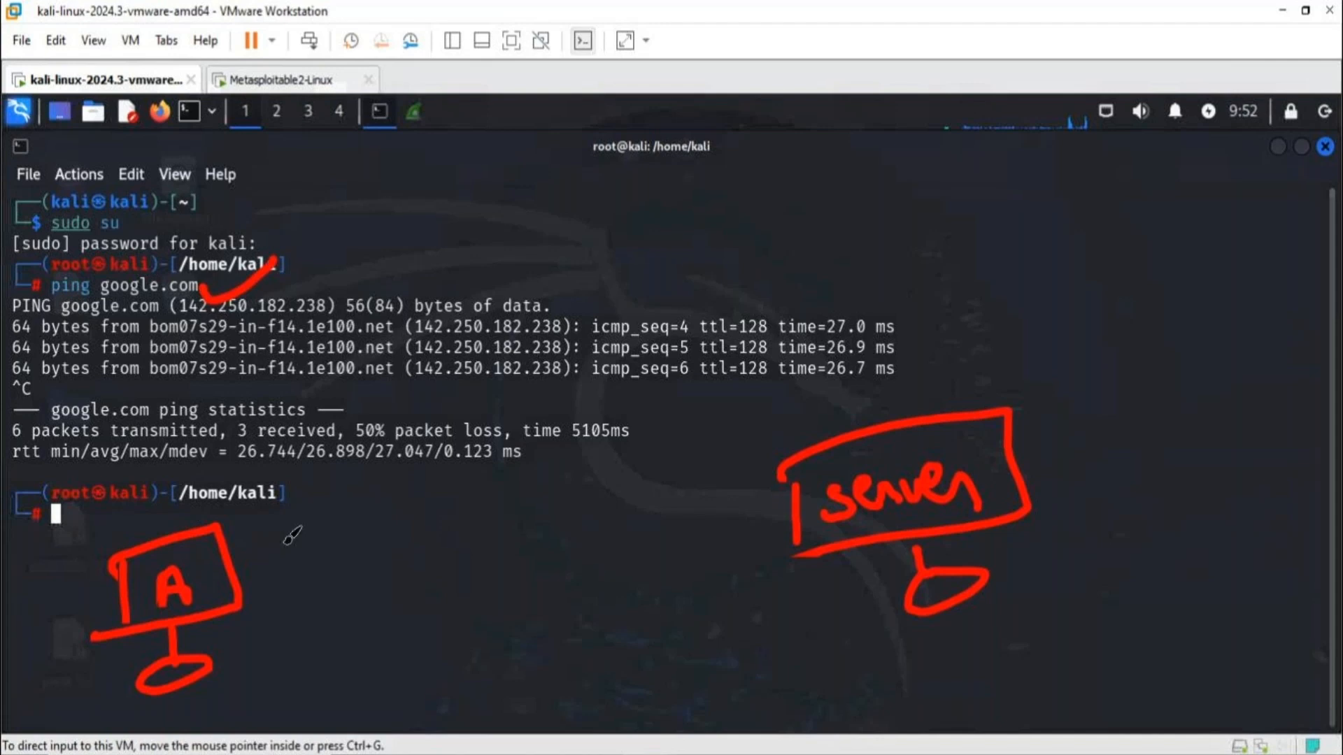
mouse_move(235, 538)
left_mouse_down()
mouse_move(762, 447)
mouse_move(731, 479)
left_mouse_up()
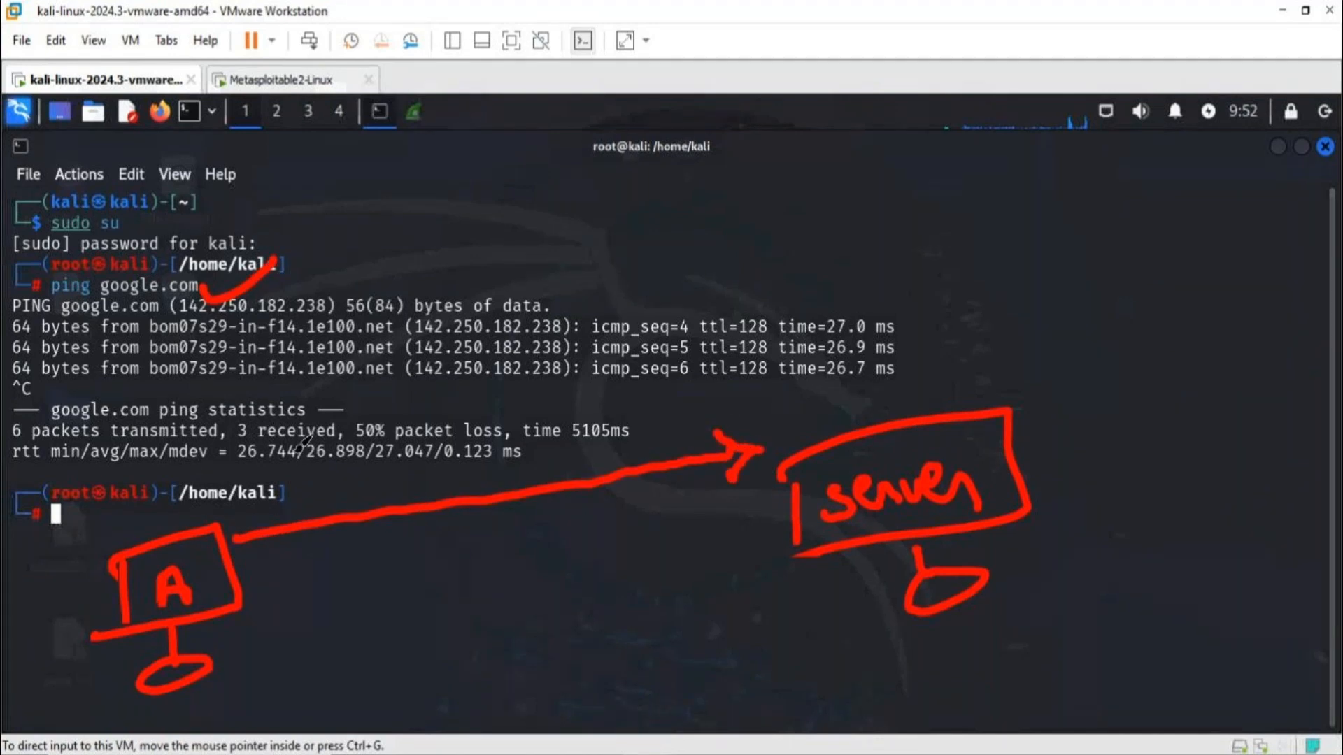
- Label the arrow leading to the server "ICMP ECHO RQST" in handwriting, undoing the stray letter after ECHO
mouse_move(268, 459)
left_mouse_down()
mouse_move(345, 428)
mouse_move(303, 493)
left_mouse_up()
left_click_drag(284, 500, 360, 478)
left_click_drag(381, 428, 350, 481)
mouse_move(392, 479)
left_mouse_down()
mouse_move(412, 427)
mouse_move(444, 413)
mouse_move(454, 462)
left_mouse_up()
mouse_move(461, 420)
left_mouse_down()
mouse_move(475, 447)
mouse_move(539, 451)
left_mouse_up()
left_click(495, 467)
mouse_move(507, 412)
left_mouse_down()
mouse_move(539, 402)
mouse_move(535, 428)
left_mouse_up()
mouse_move(586, 399)
left_mouse_down()
mouse_move(570, 413)
mouse_move(593, 451)
left_mouse_up()
mouse_move(600, 402)
left_mouse_down()
mouse_move(596, 448)
mouse_move(622, 421)
left_mouse_up()
mouse_move(626, 395)
left_mouse_down()
mouse_move(629, 441)
mouse_move(636, 413)
left_mouse_up()
mouse_move(717, 381)
left_mouse_down()
mouse_move(710, 419)
mouse_move(745, 382)
mouse_move(754, 414)
left_mouse_up()
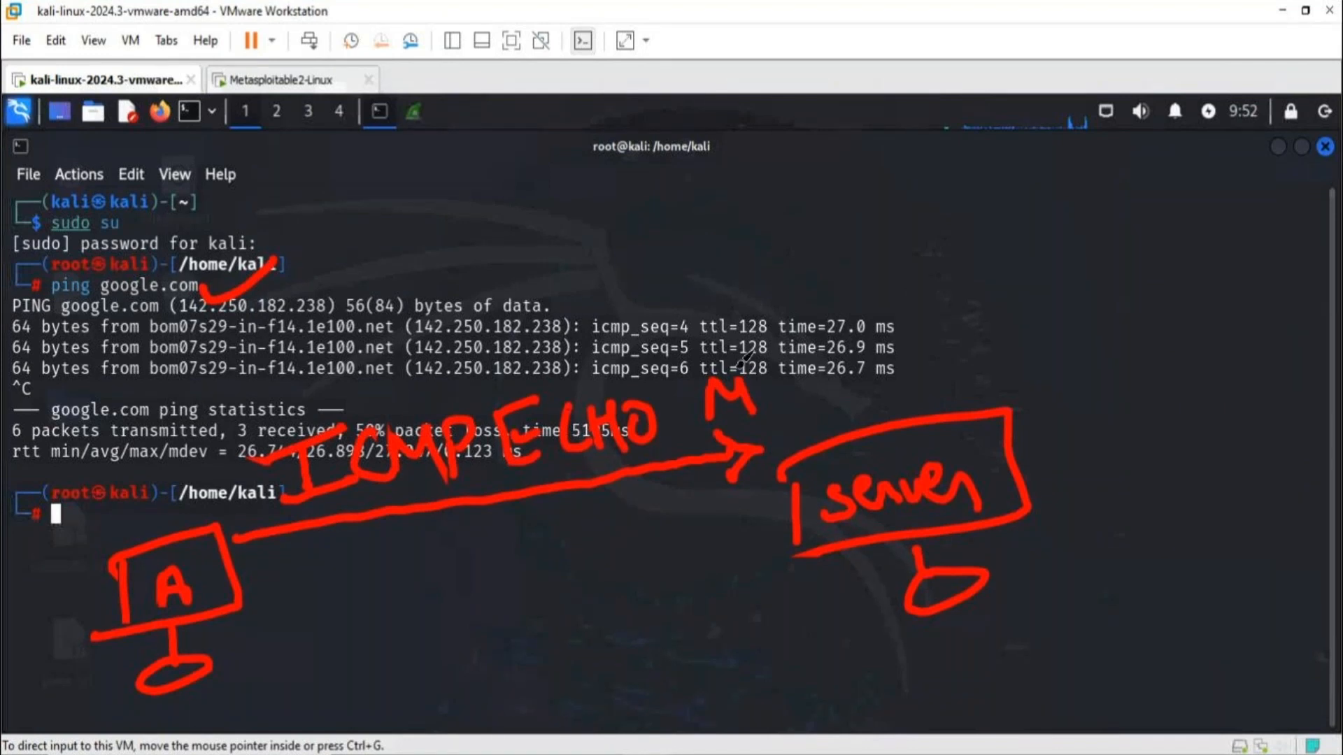
key("ctrl+z")
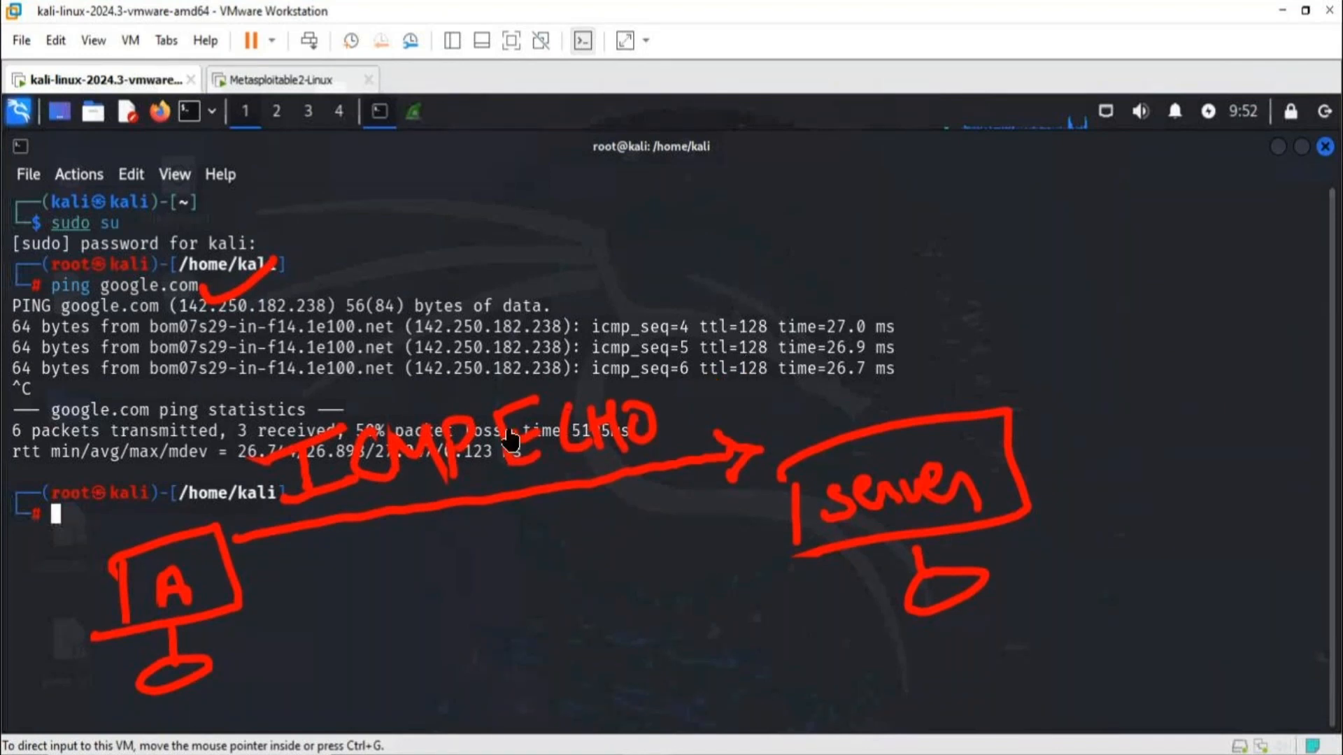
left_click_drag(698, 392, 698, 446)
mouse_move(696, 383)
left_mouse_down()
mouse_move(700, 403)
mouse_move(737, 422)
left_mouse_up()
left_click_drag(758, 360, 777, 417)
mouse_move(799, 372)
left_mouse_down()
mouse_move(798, 406)
mouse_move(857, 350)
left_mouse_up()
left_click_drag(844, 354, 838, 405)
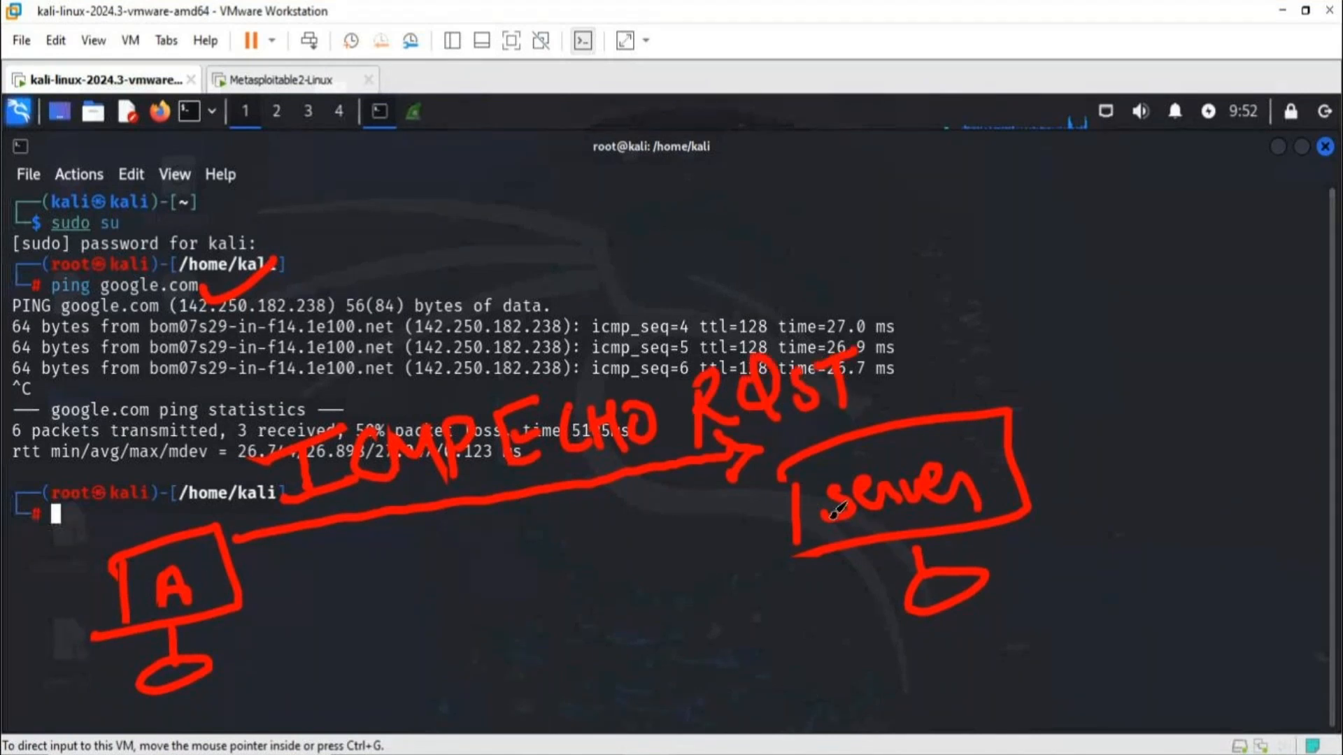
- Draw a return arrow from the server to computer A and label it "ICMP ECHO RPLY"
mouse_move(758, 559)
left_mouse_down()
mouse_move(615, 591)
mouse_move(280, 621)
left_mouse_up()
mouse_move(278, 600)
left_mouse_down()
mouse_move(264, 620)
mouse_move(332, 668)
left_mouse_up()
left_click_drag(315, 673, 318, 717)
left_click_drag(304, 720, 346, 708)
mouse_move(384, 673)
left_mouse_down()
mouse_move(360, 699)
mouse_move(400, 673)
mouse_move(420, 701)
left_mouse_up()
mouse_move(425, 654)
left_mouse_down()
mouse_move(428, 705)
mouse_move(432, 689)
left_mouse_up()
mouse_move(498, 659)
left_mouse_down()
mouse_move(499, 694)
mouse_move(523, 652)
left_mouse_up()
left_click_drag(500, 676, 567, 694)
left_click_drag(575, 635, 570, 696)
left_click_drag(598, 657, 601, 696)
left_click_drag(605, 664, 614, 651)
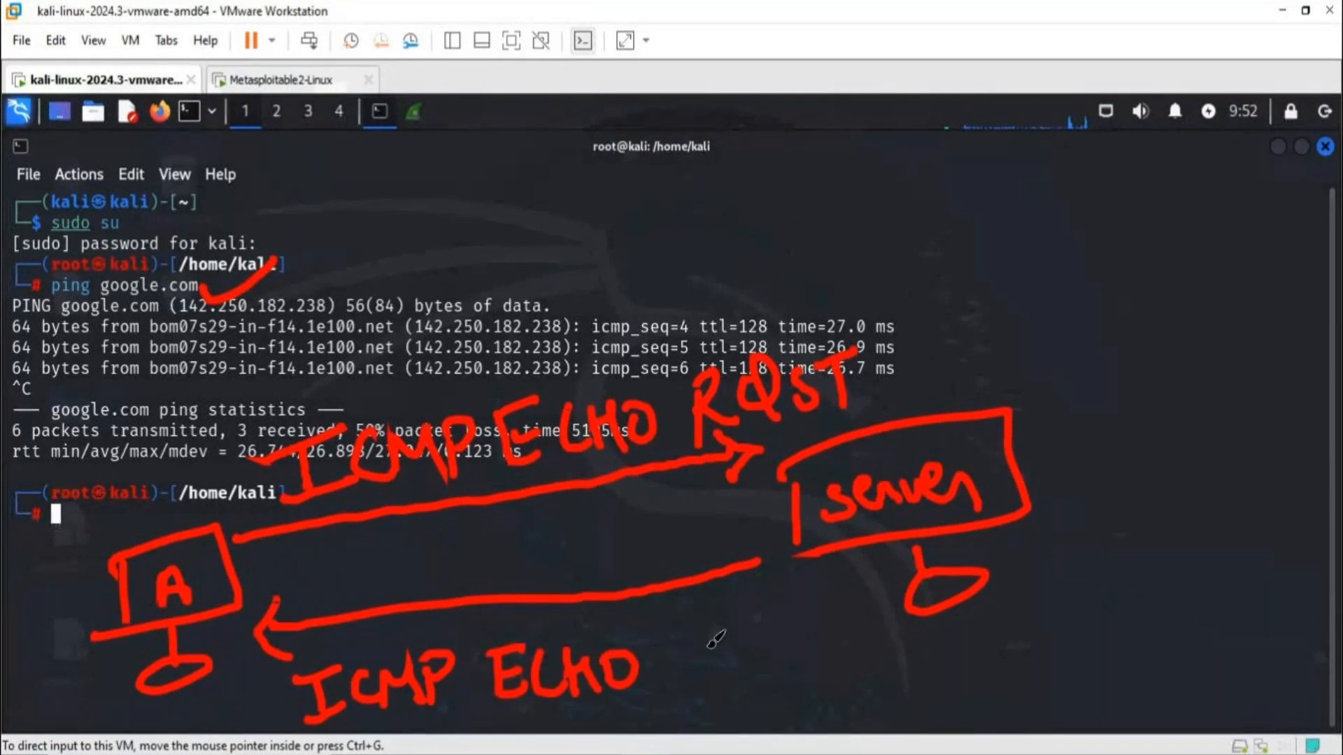
mouse_move(691, 699)
left_mouse_down()
mouse_move(715, 637)
mouse_move(747, 697)
left_mouse_up()
mouse_move(743, 638)
left_mouse_down()
mouse_move(741, 699)
mouse_move(754, 671)
left_mouse_up()
mouse_move(789, 642)
left_mouse_down()
mouse_move(814, 694)
mouse_move(843, 672)
left_mouse_up()
left_click_drag(856, 638, 859, 696)
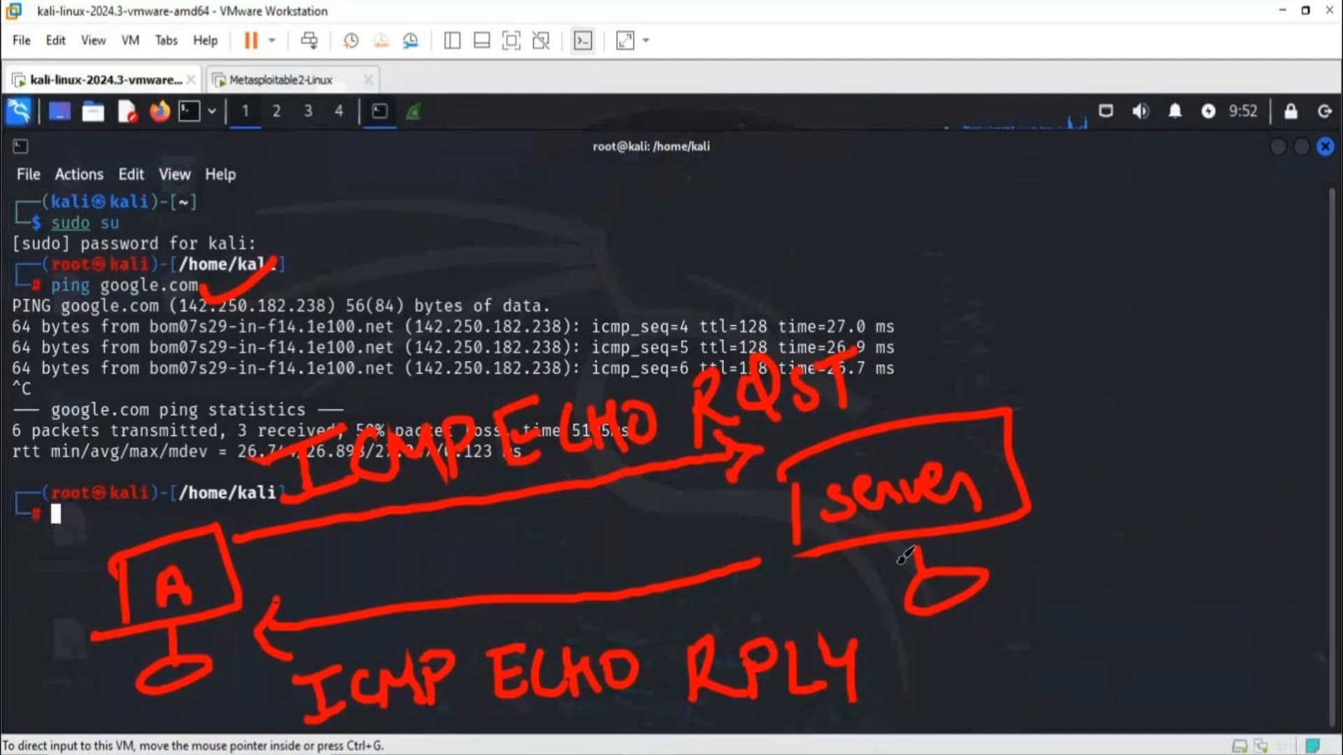
- Tick the server and mark both ICMP labels with small arrows, and erase all the annotations
mouse_move(1040, 462)
left_mouse_down()
mouse_move(1053, 473)
mouse_move(1093, 438)
left_mouse_up()
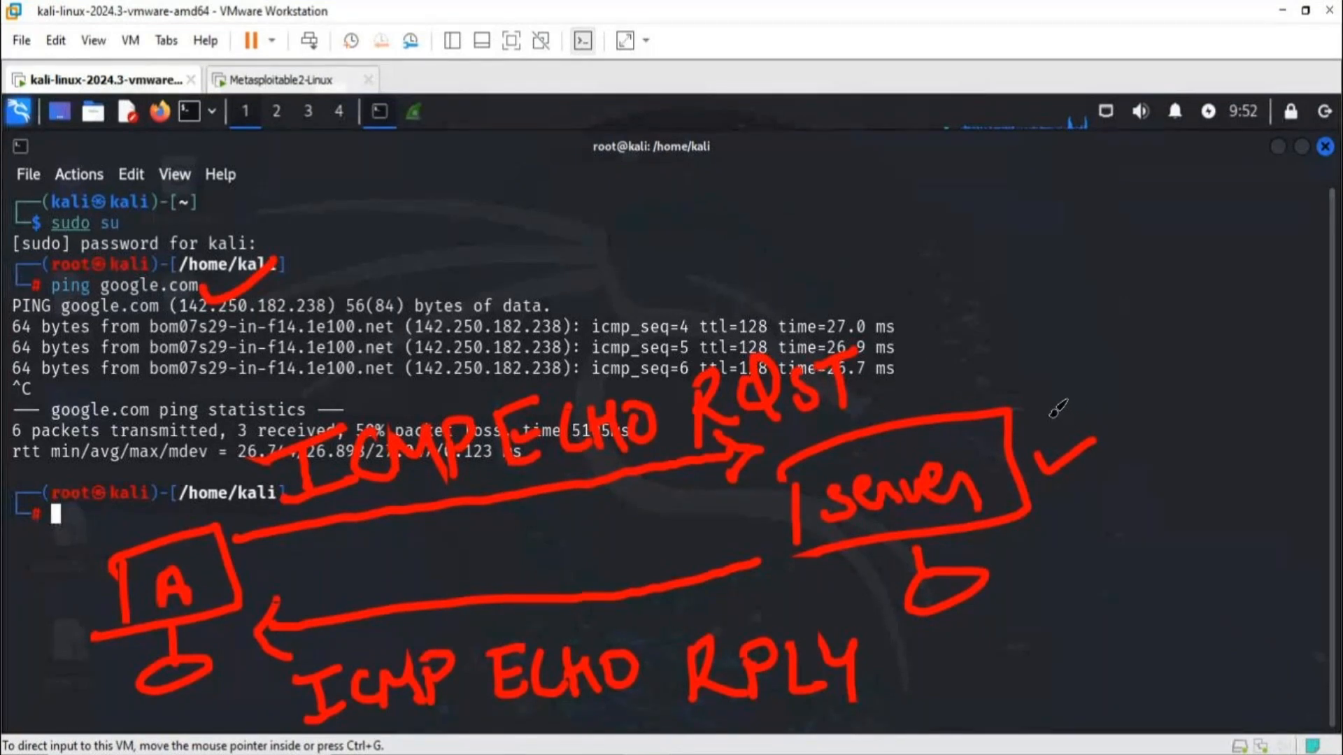
mouse_move(200, 484)
left_mouse_down()
mouse_move(245, 487)
mouse_move(226, 510)
left_mouse_up()
left_click_drag(247, 708, 287, 697)
left_click_drag(276, 682, 274, 731)
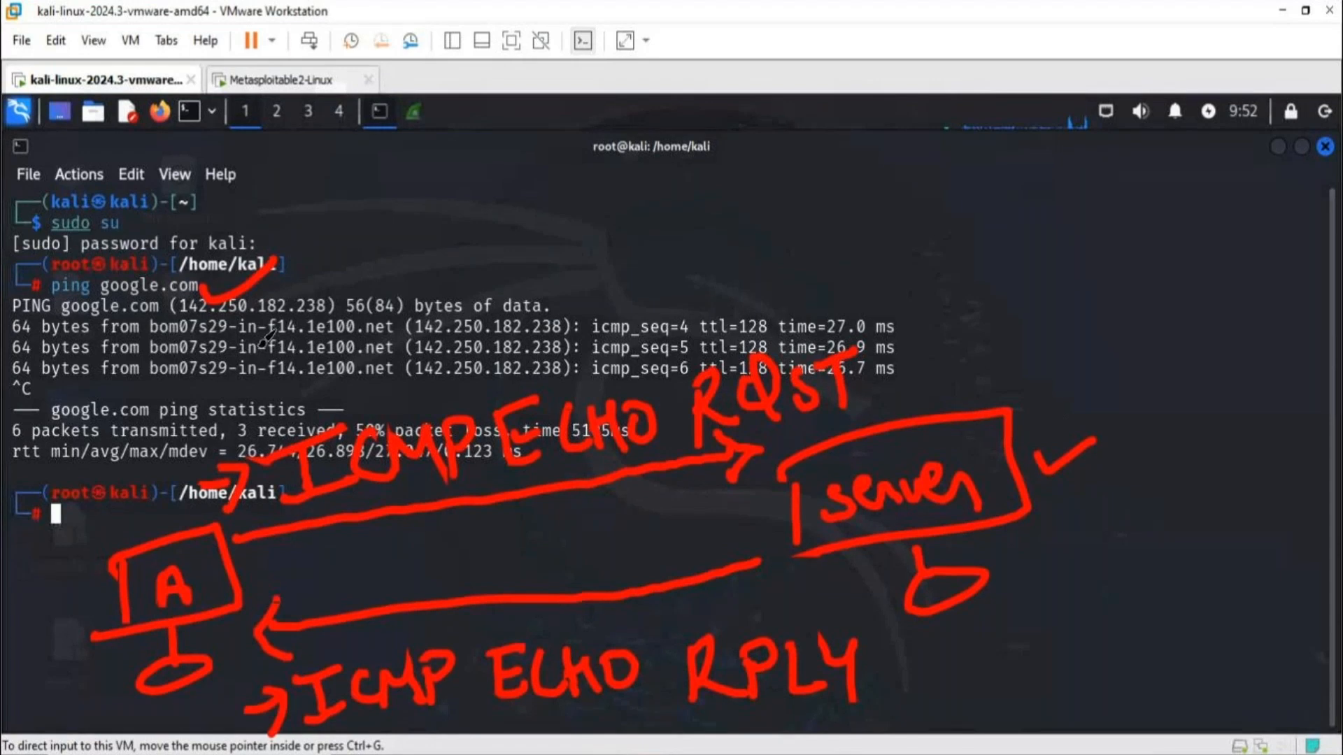
left_click(574, 32)
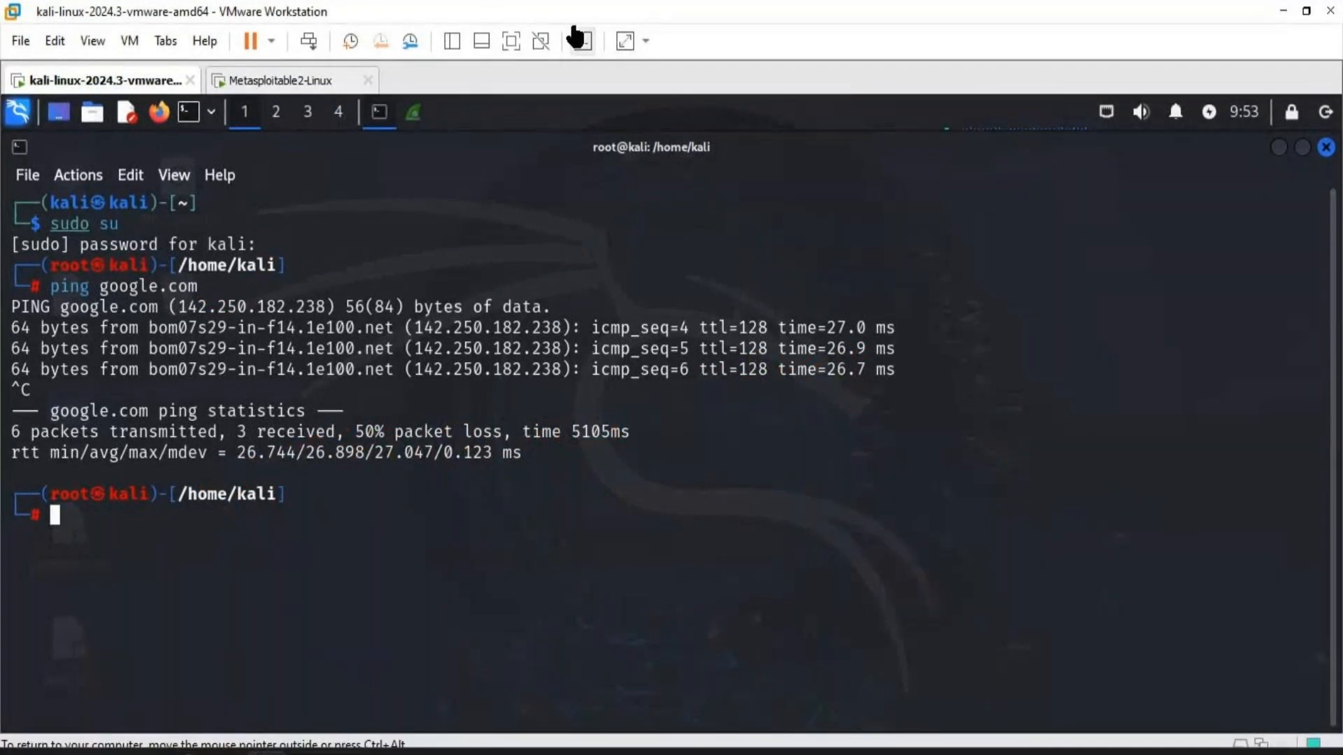
- Return to Wireshark and examine the ICMP echo request and reply packets, selecting the echo reply in packet 11
left_click(413, 114)
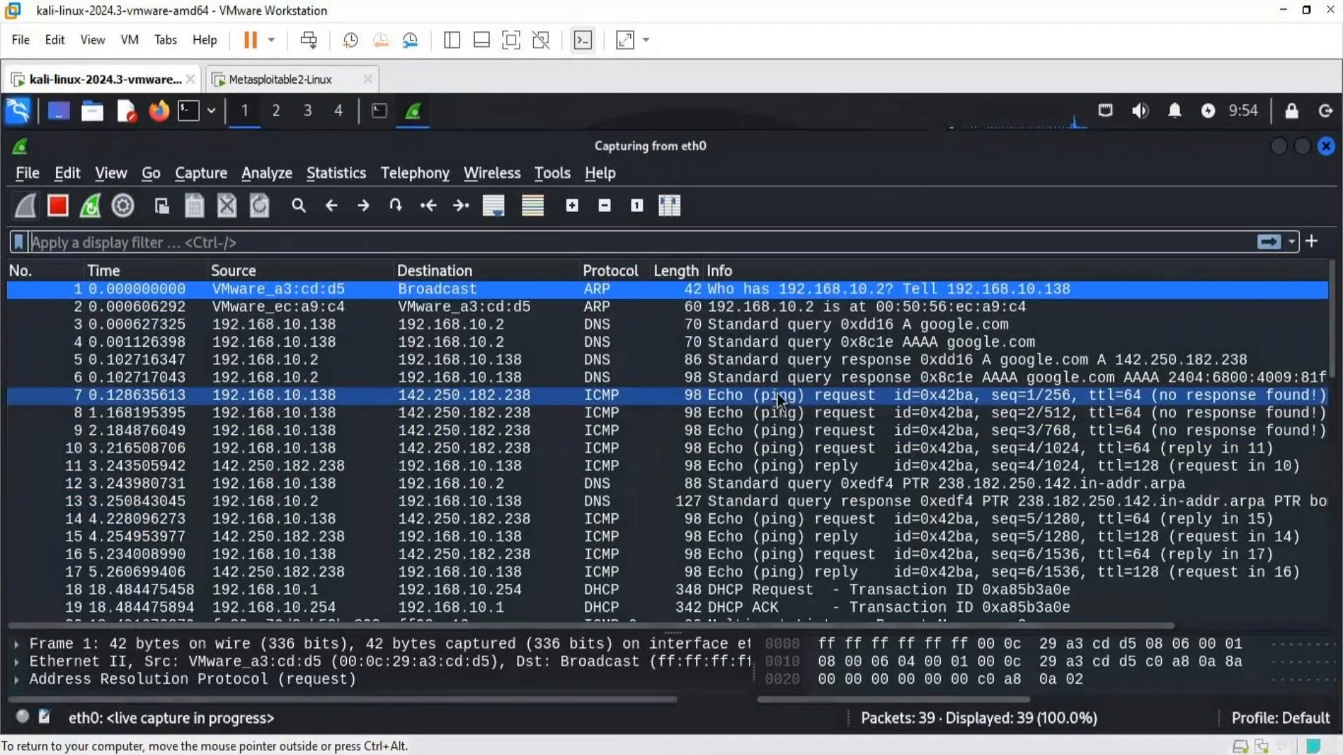
left_click(825, 466)
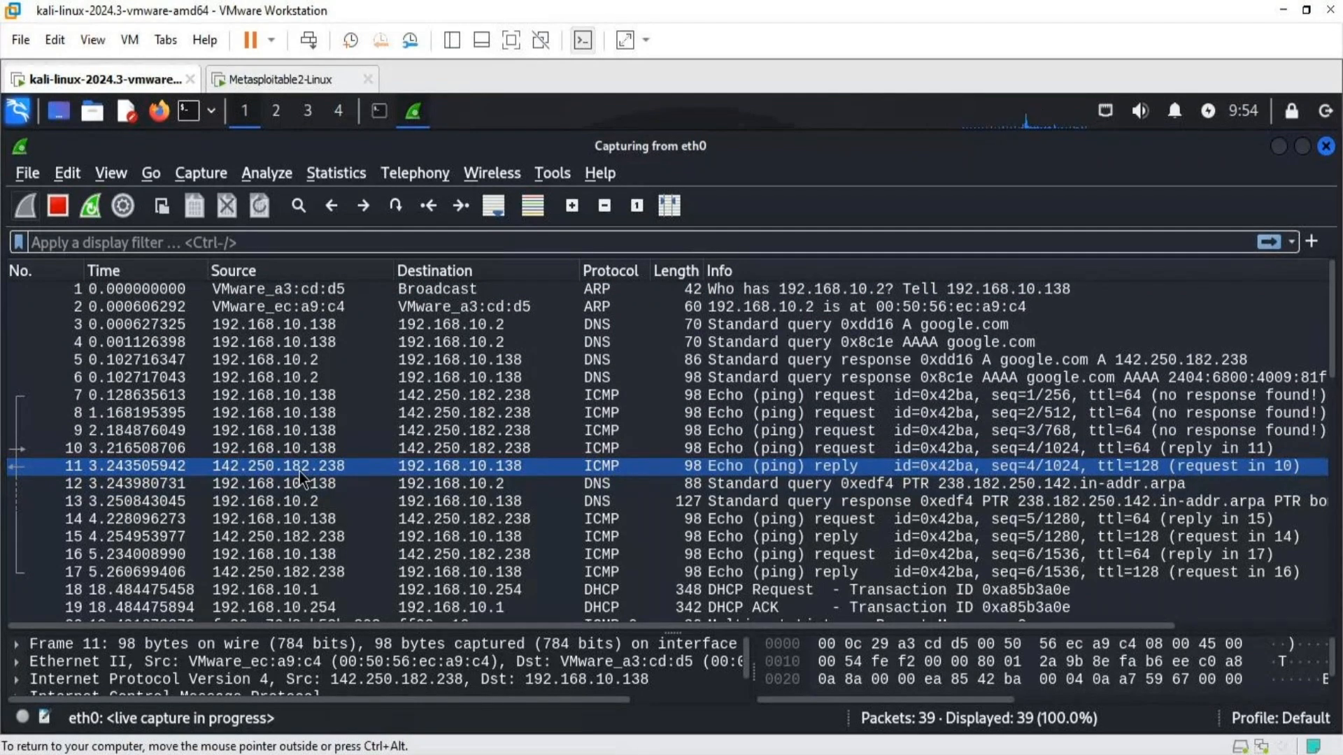
left_click(339, 472)
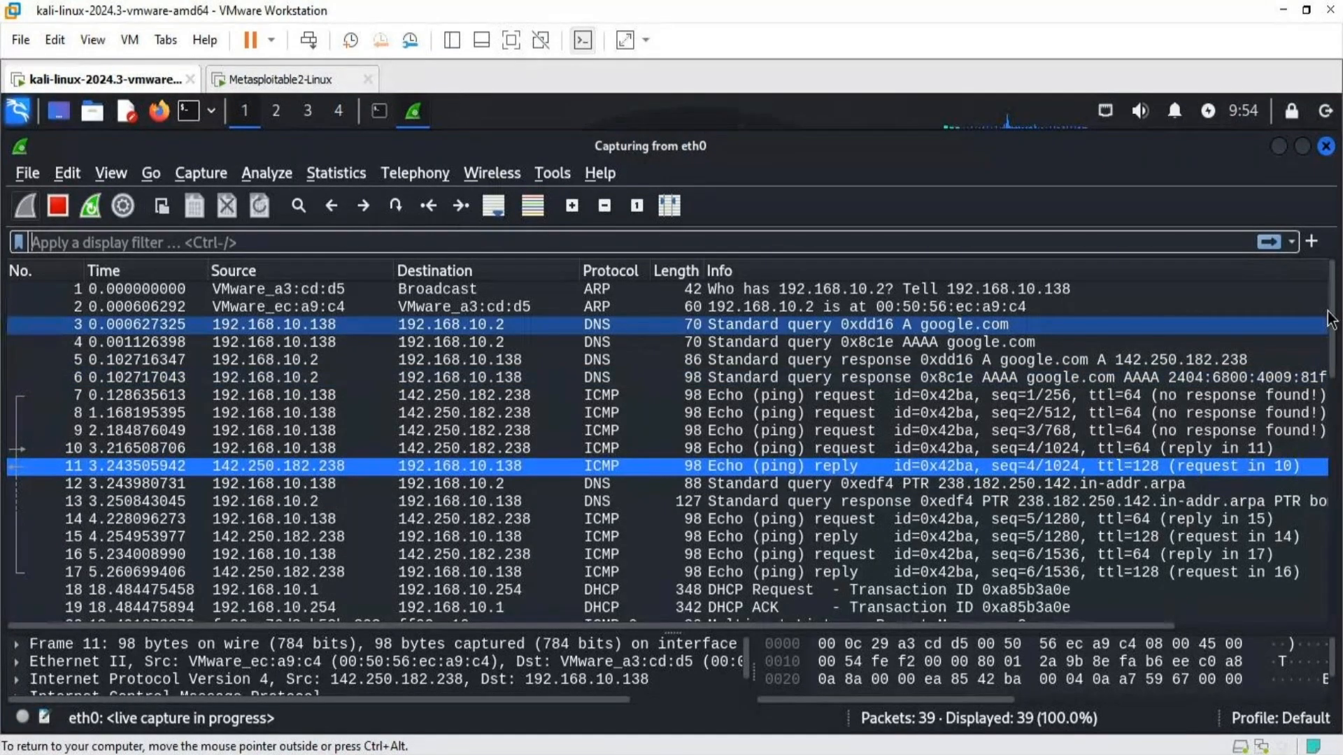
left_click_drag(1330, 318, 1327, 279)
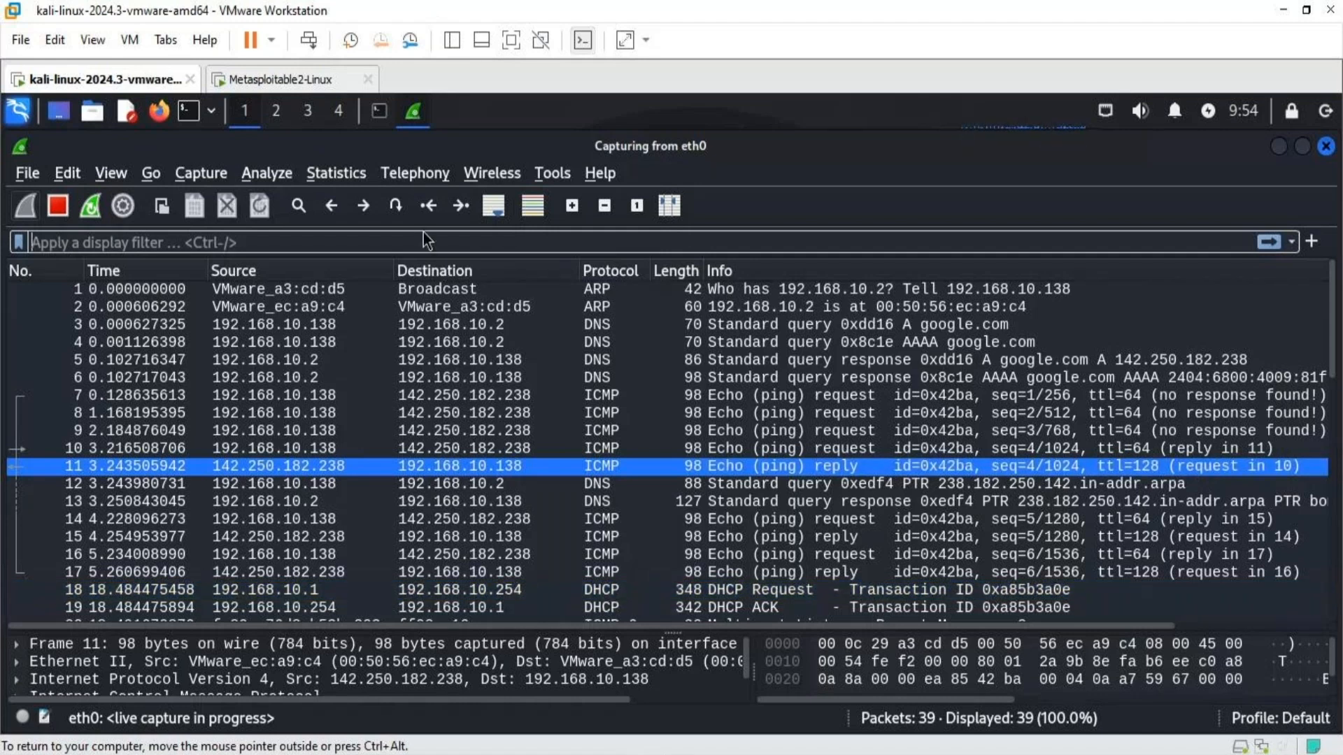
- Apply the display filter icmp to the captured packets and clear the packet selection
type("i")
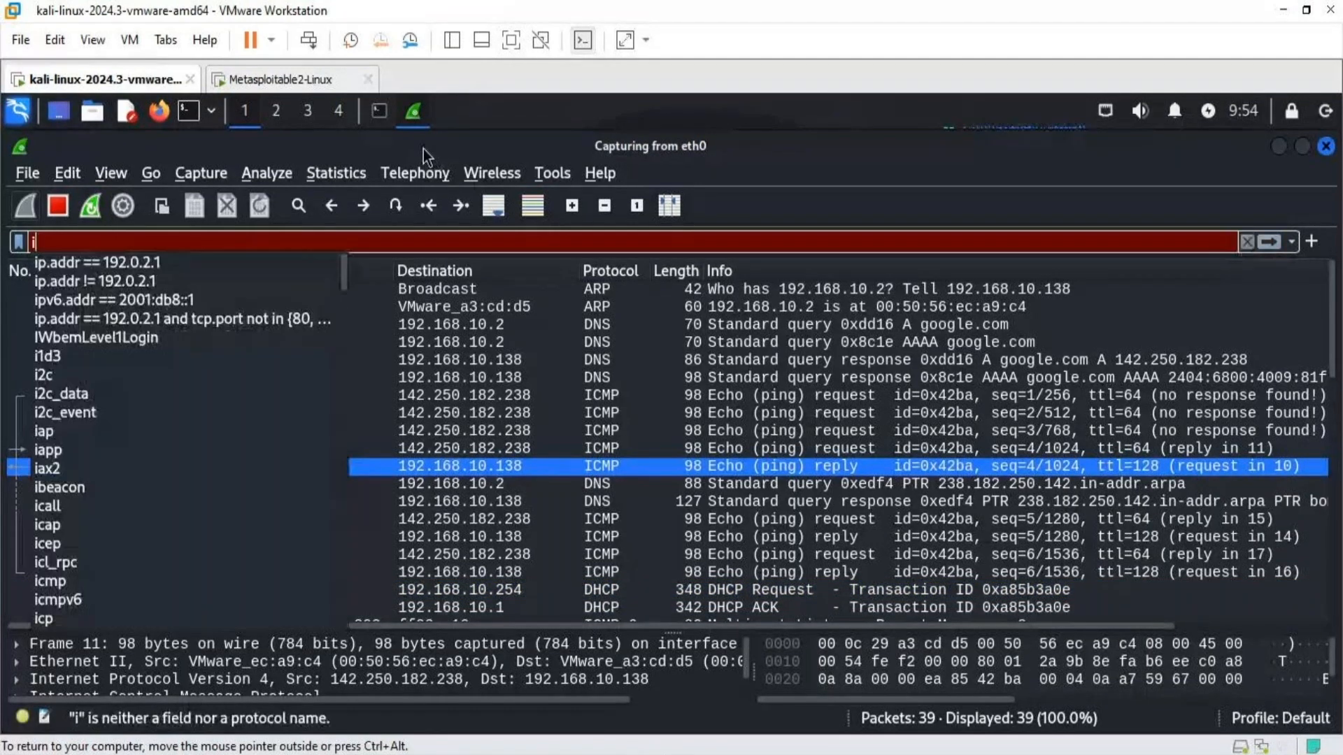
type("cmp")
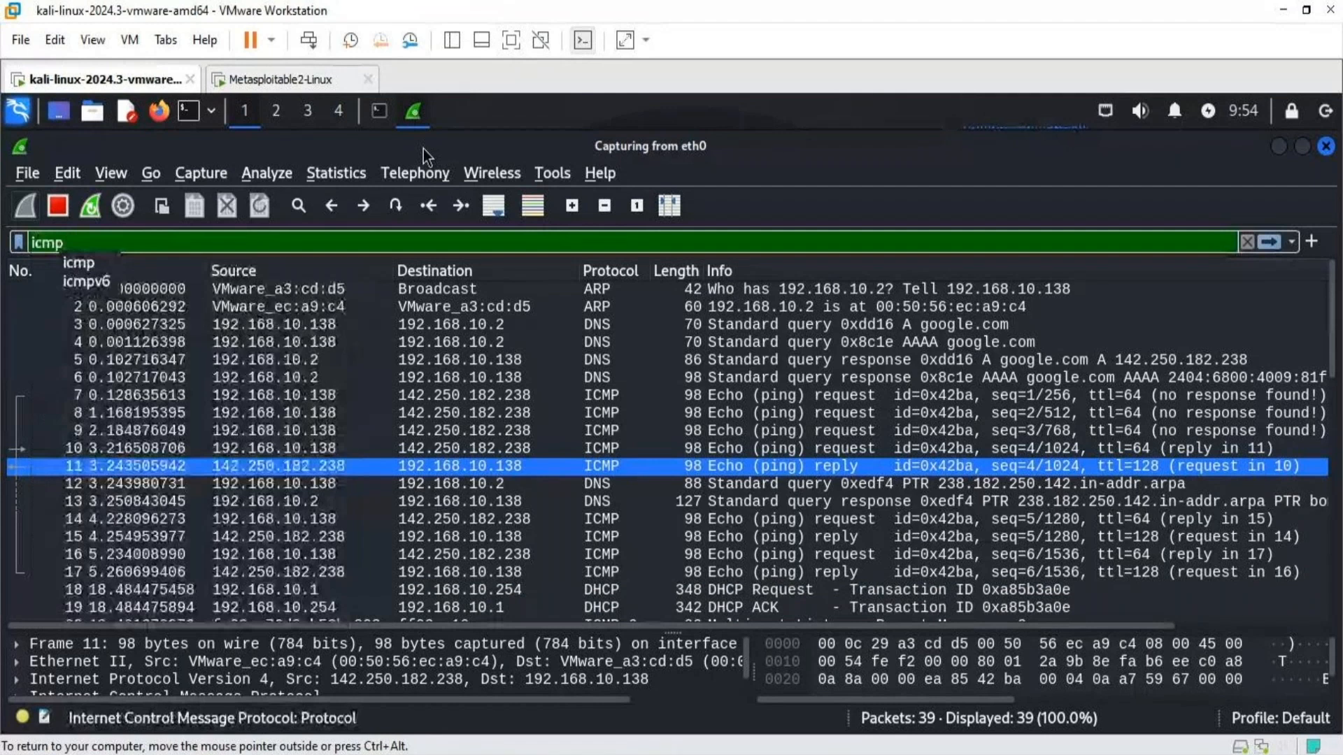
key("Return")
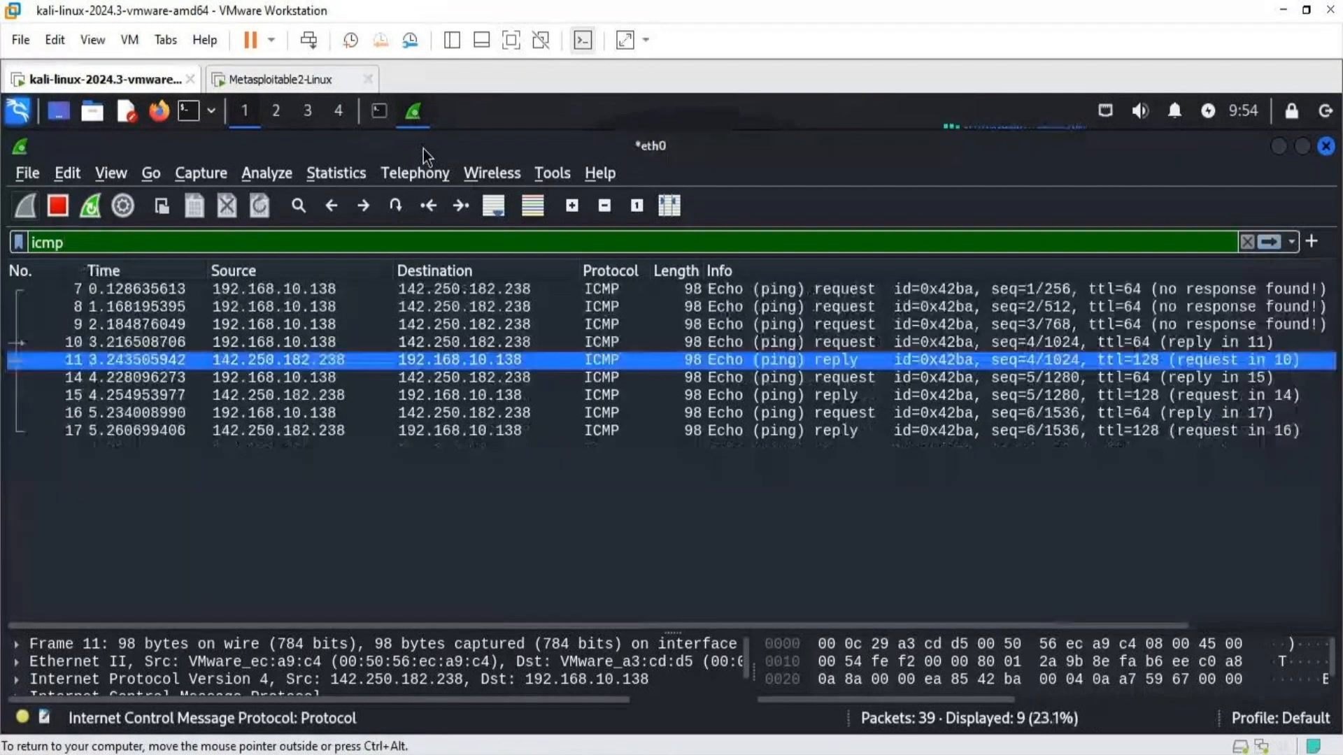
left_click(639, 519)
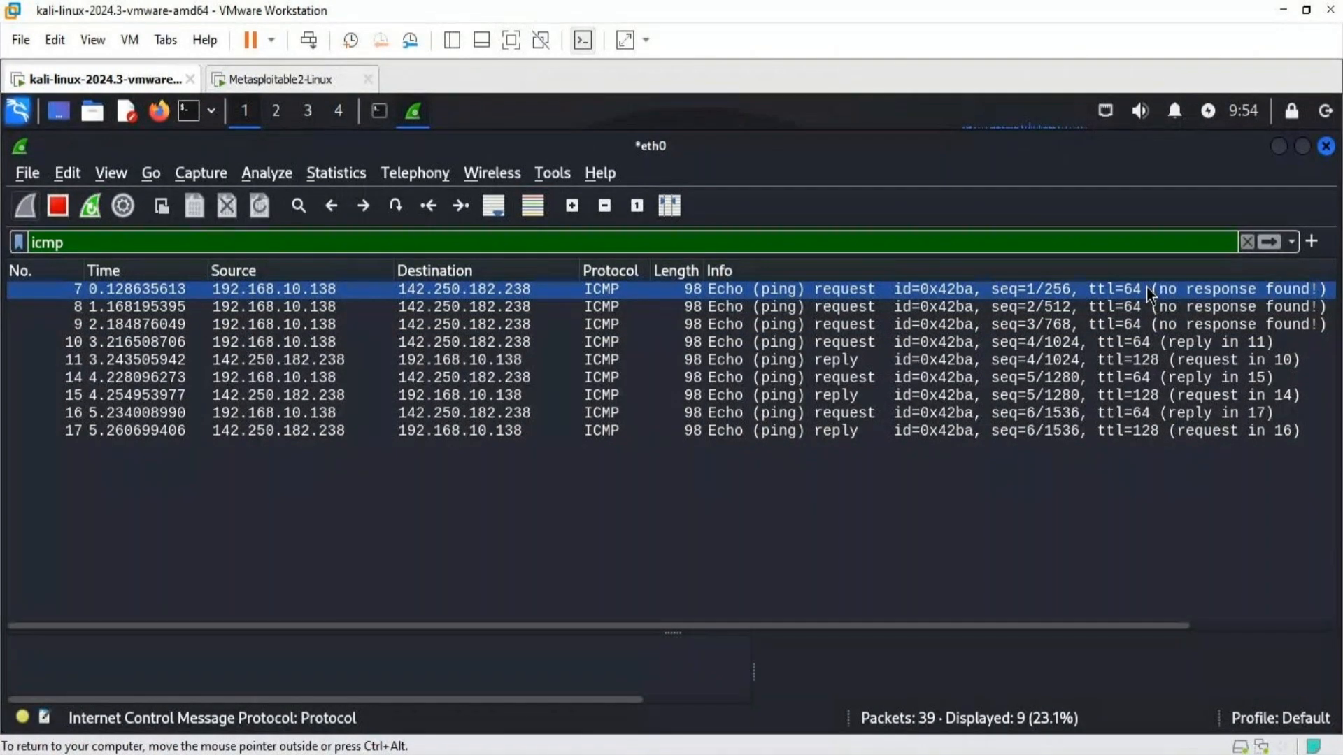
double_click(589, 244)
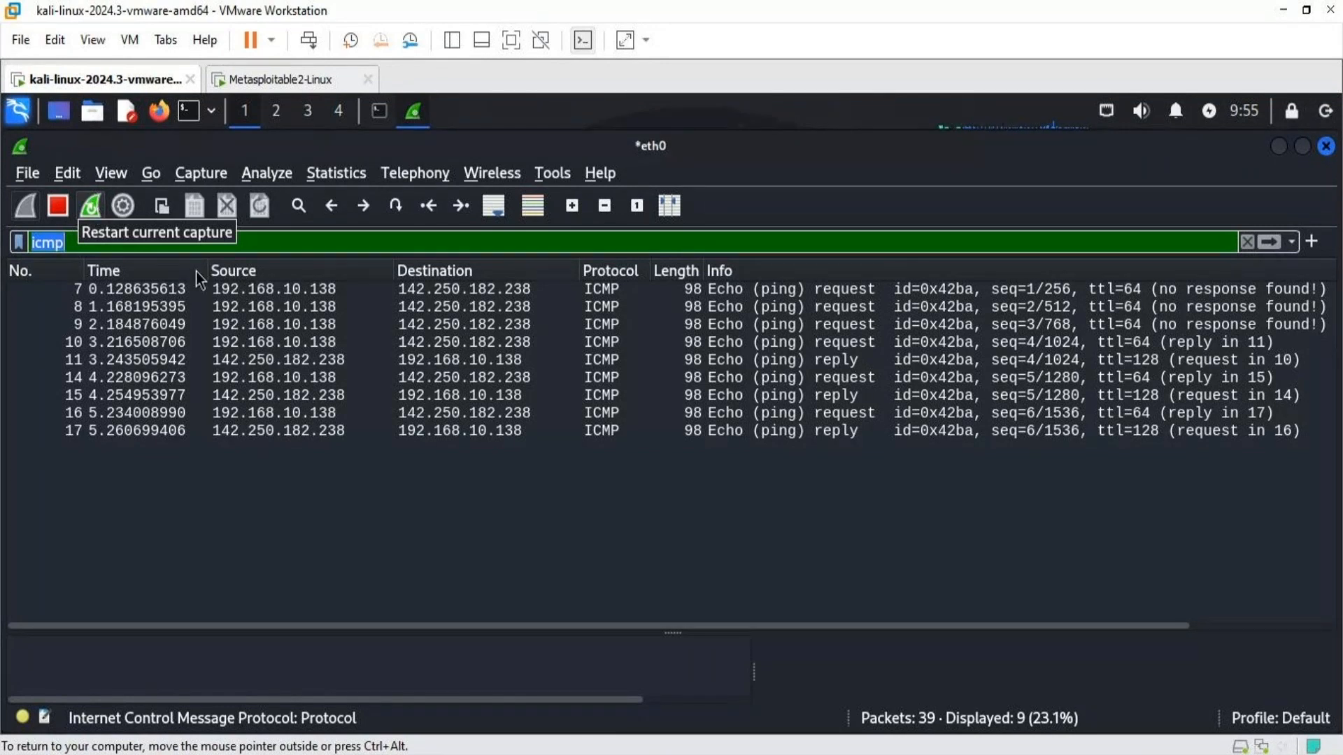
- Select ICMP echo request packet 7 and enlarge the area showing its details and bytes
left_click(250, 290)
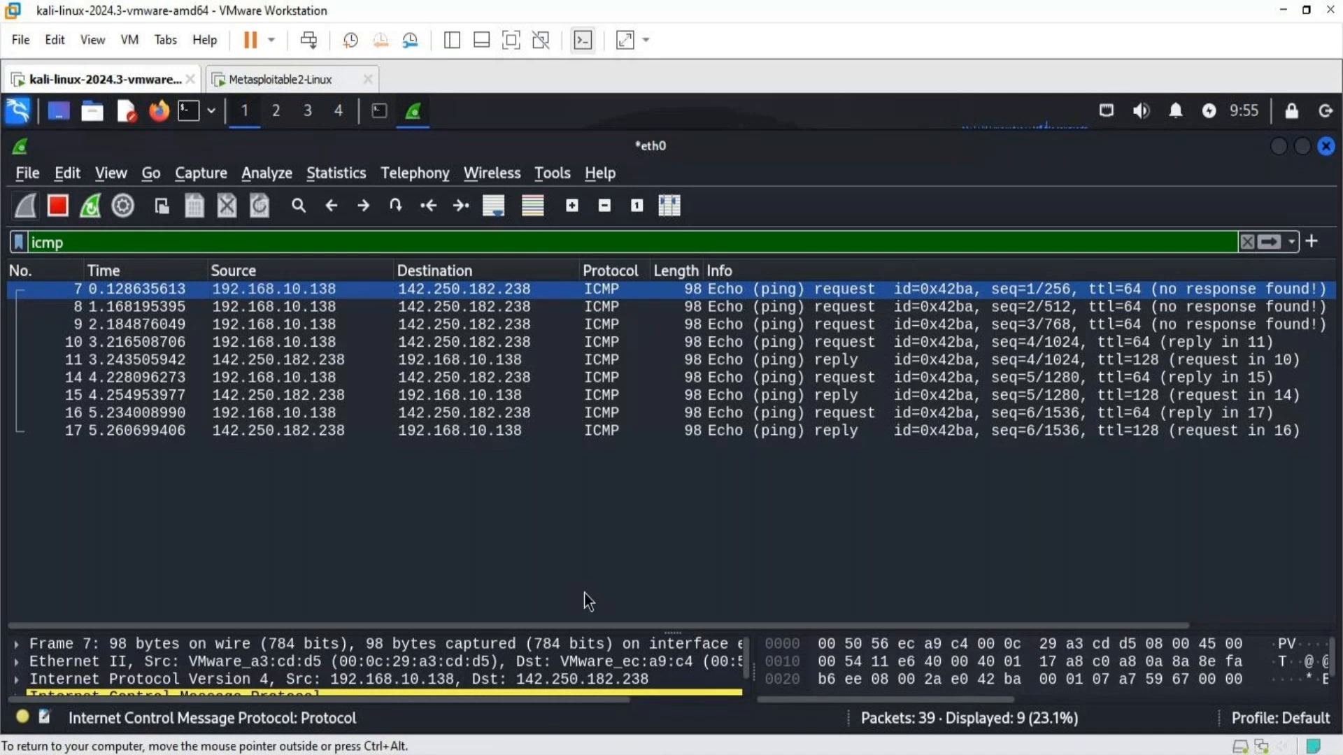
left_click(709, 694)
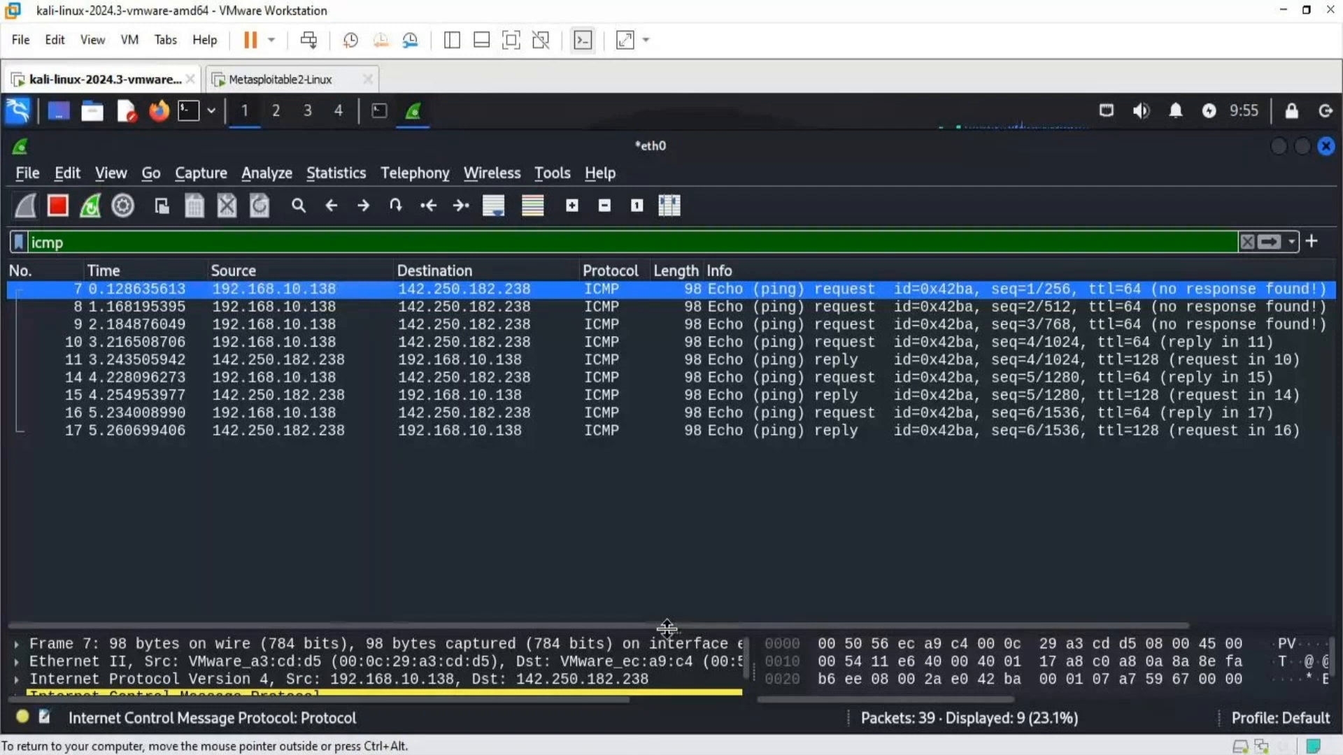
left_click_drag(667, 628, 621, 417)
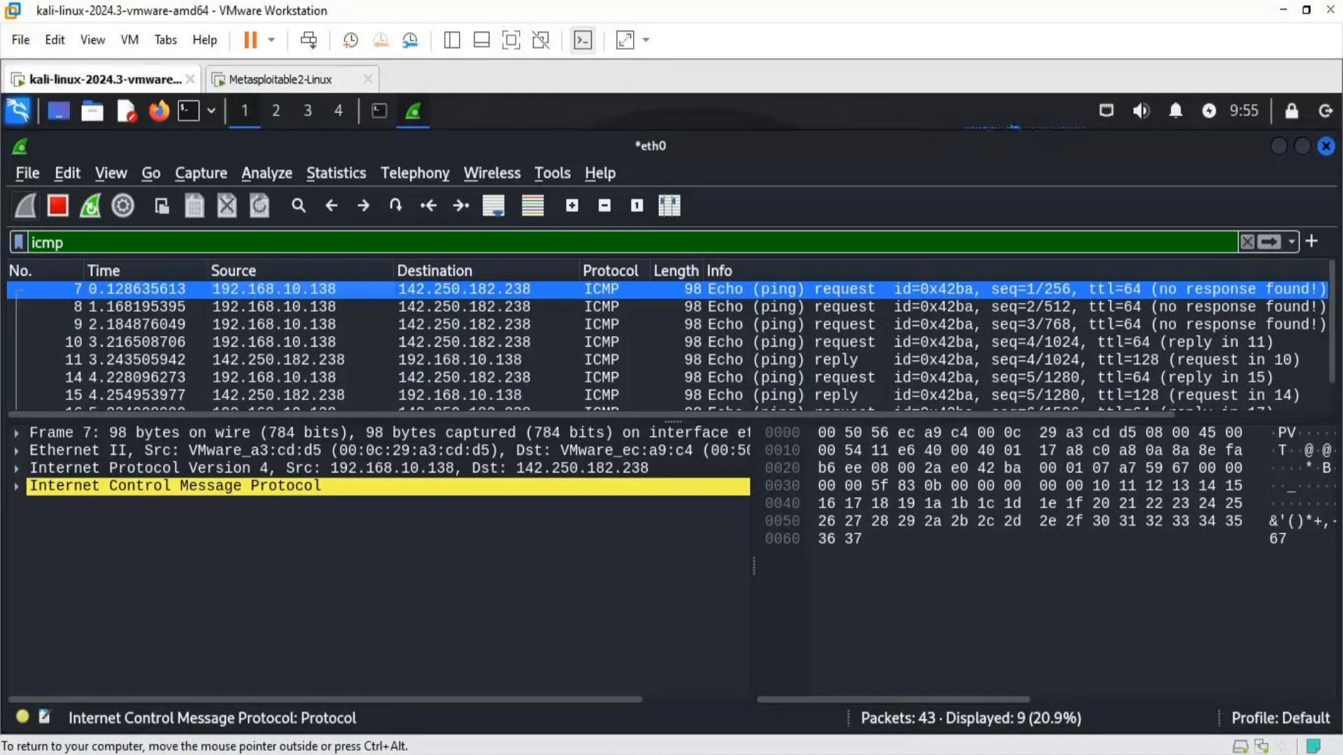
- Expand the Frame 7 section to examine its arrival time, frame number and length fields, and collapse it
left_click(94, 438)
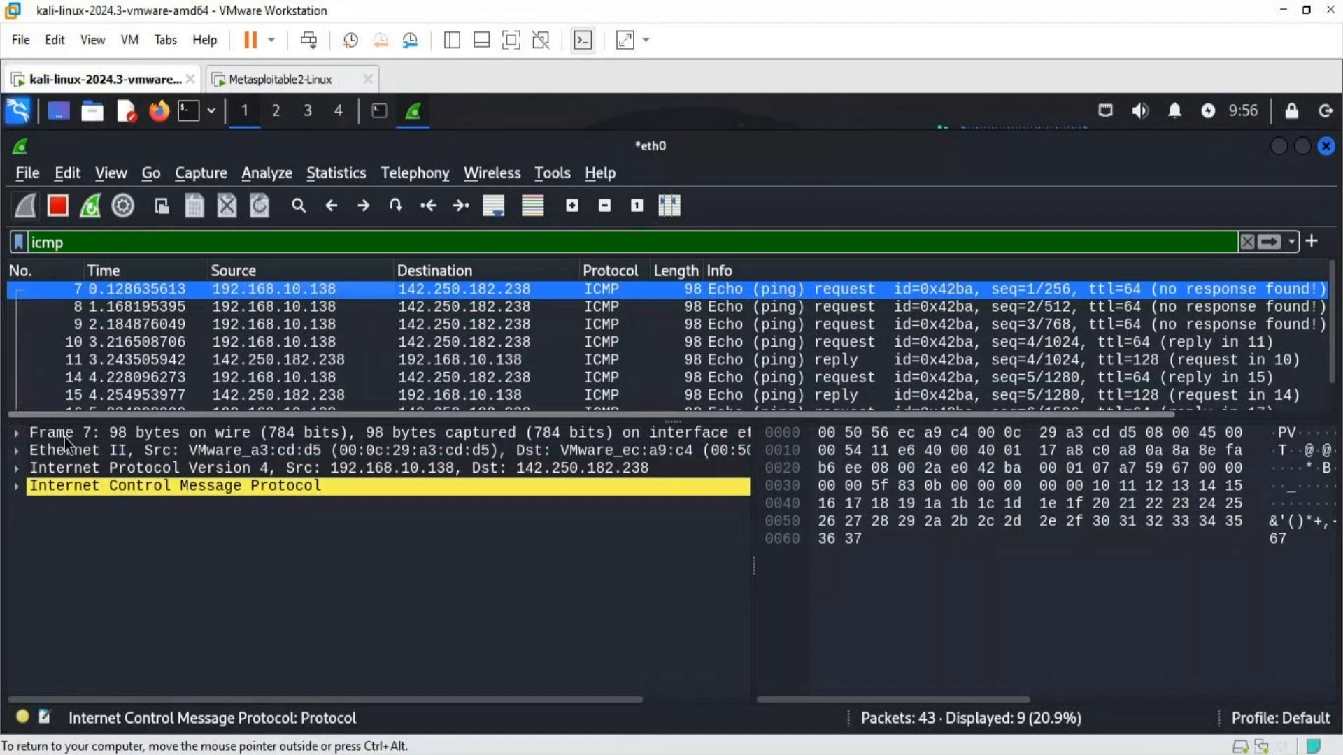
left_click(15, 435)
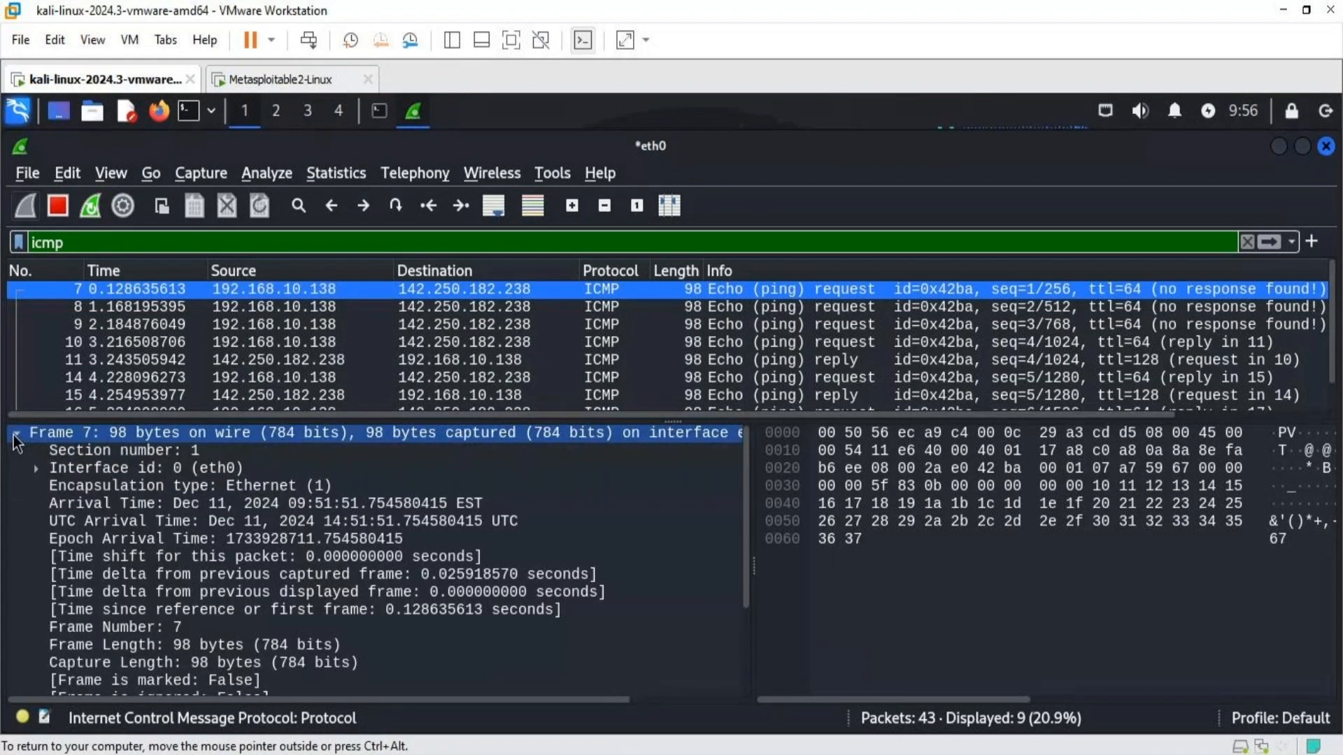
left_click(139, 608)
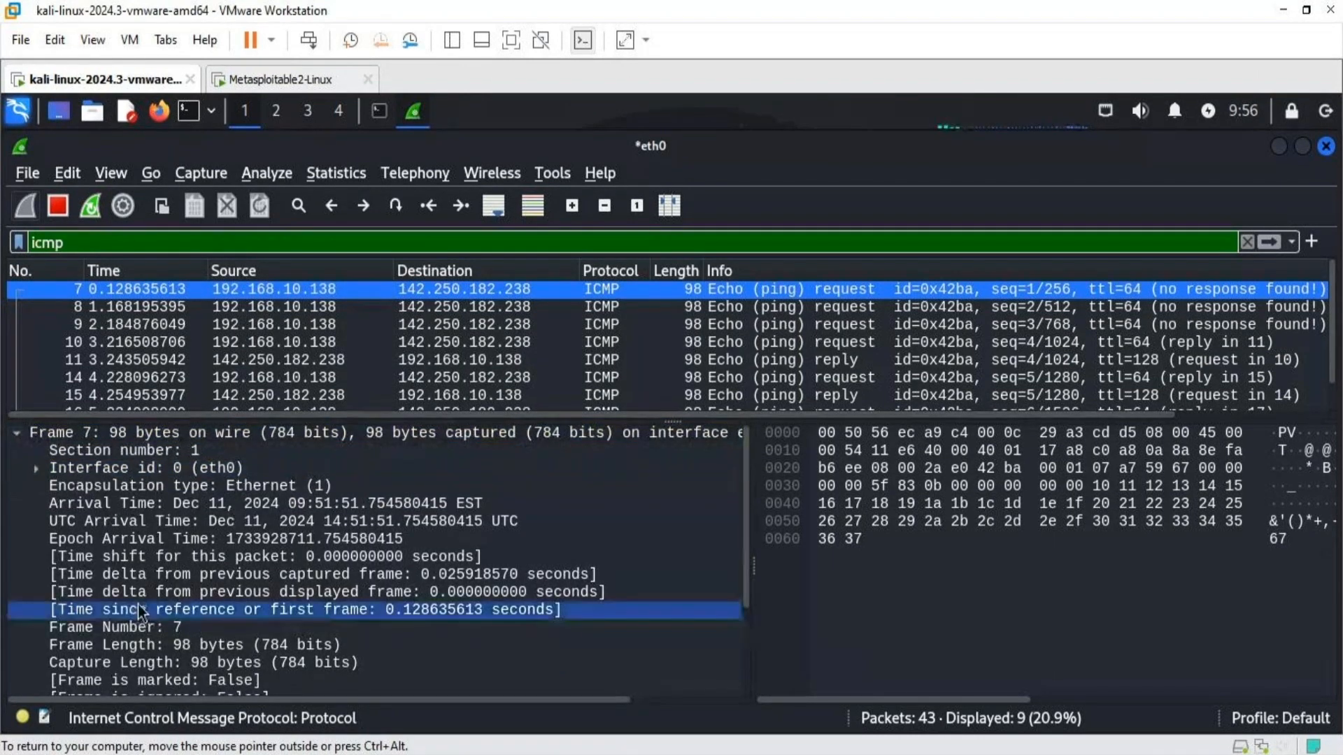
left_click(198, 628)
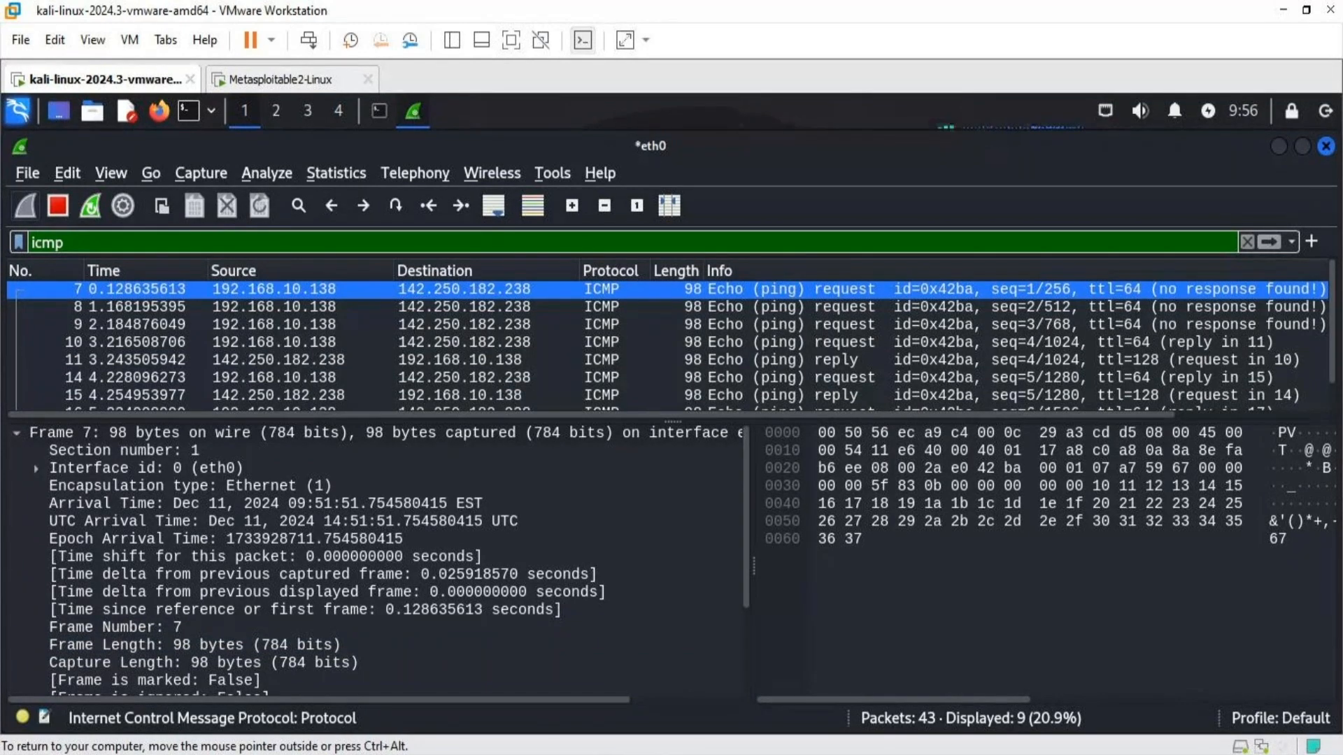
left_click(14, 436)
left_click(14, 437)
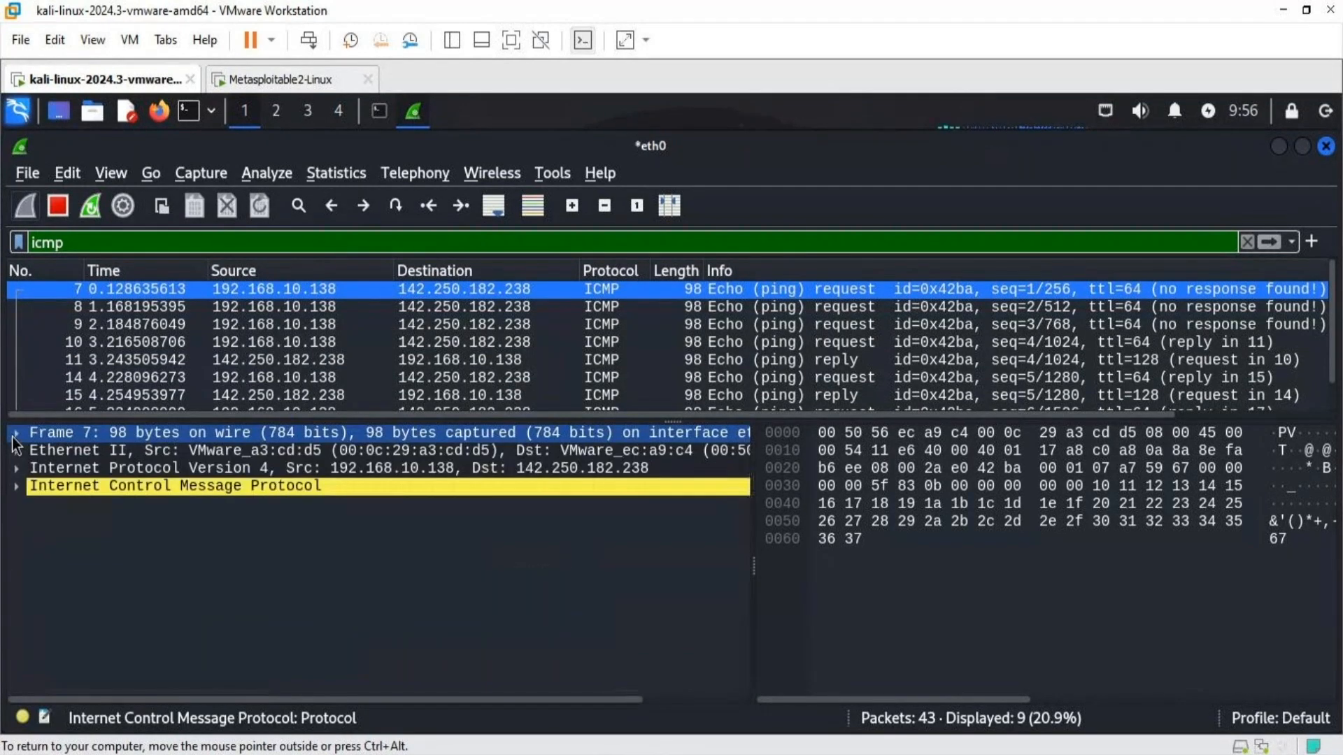
- Expand the Ethernet II section to examine the destination and source MAC addresses and type, and collapse it
left_click(16, 450)
left_click(17, 451)
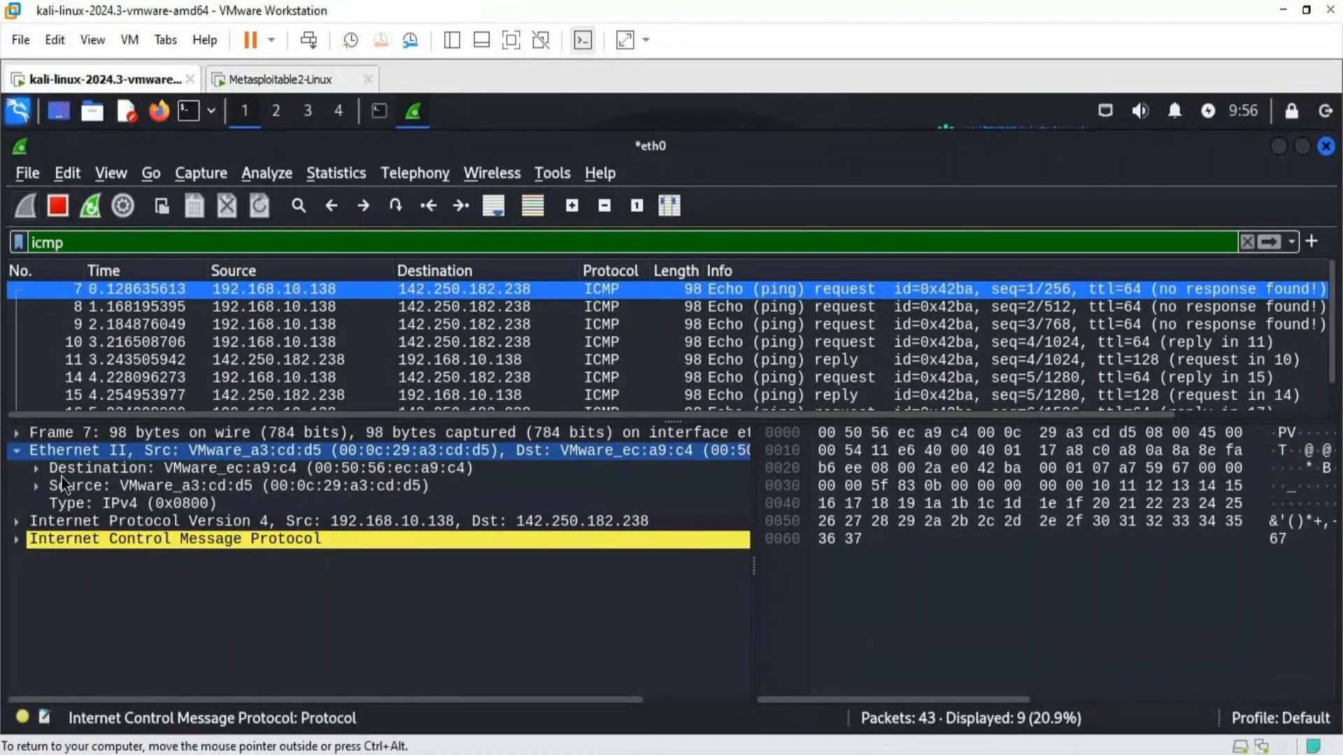
left_click(62, 473)
left_click(40, 484)
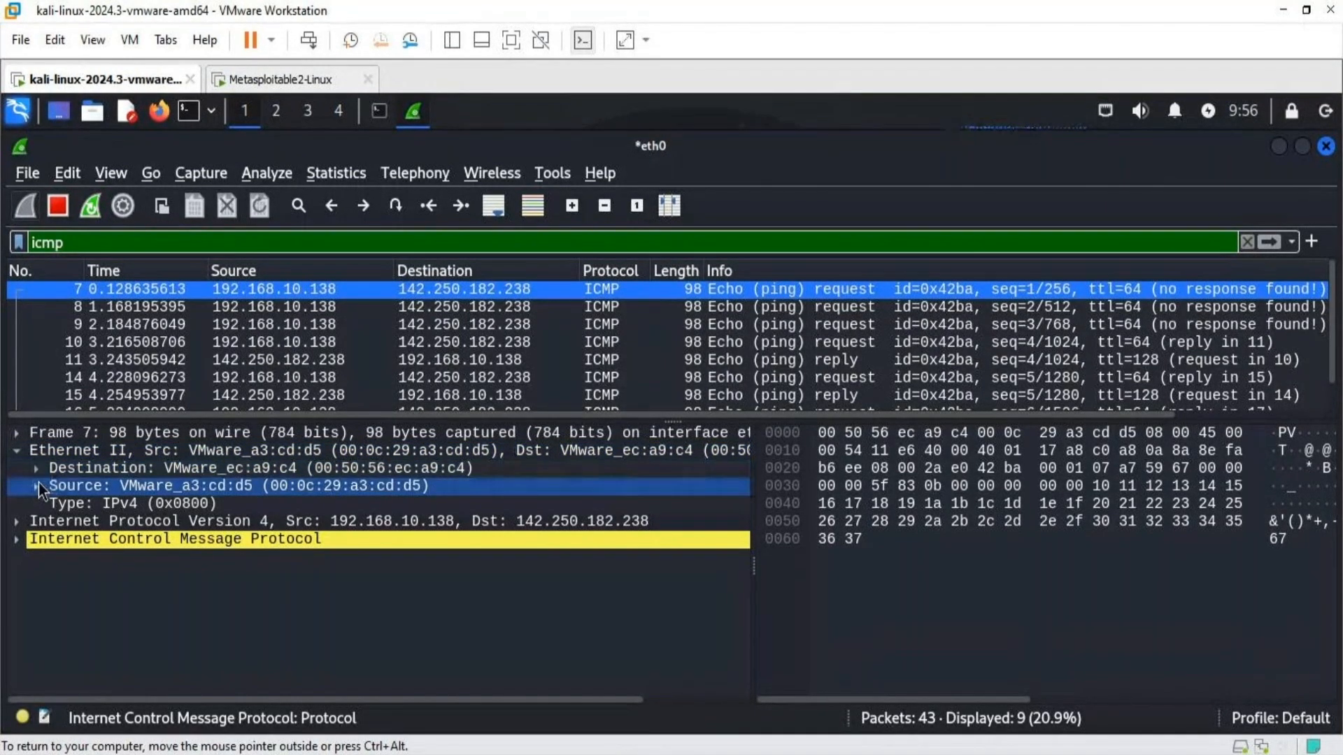
left_click(135, 510)
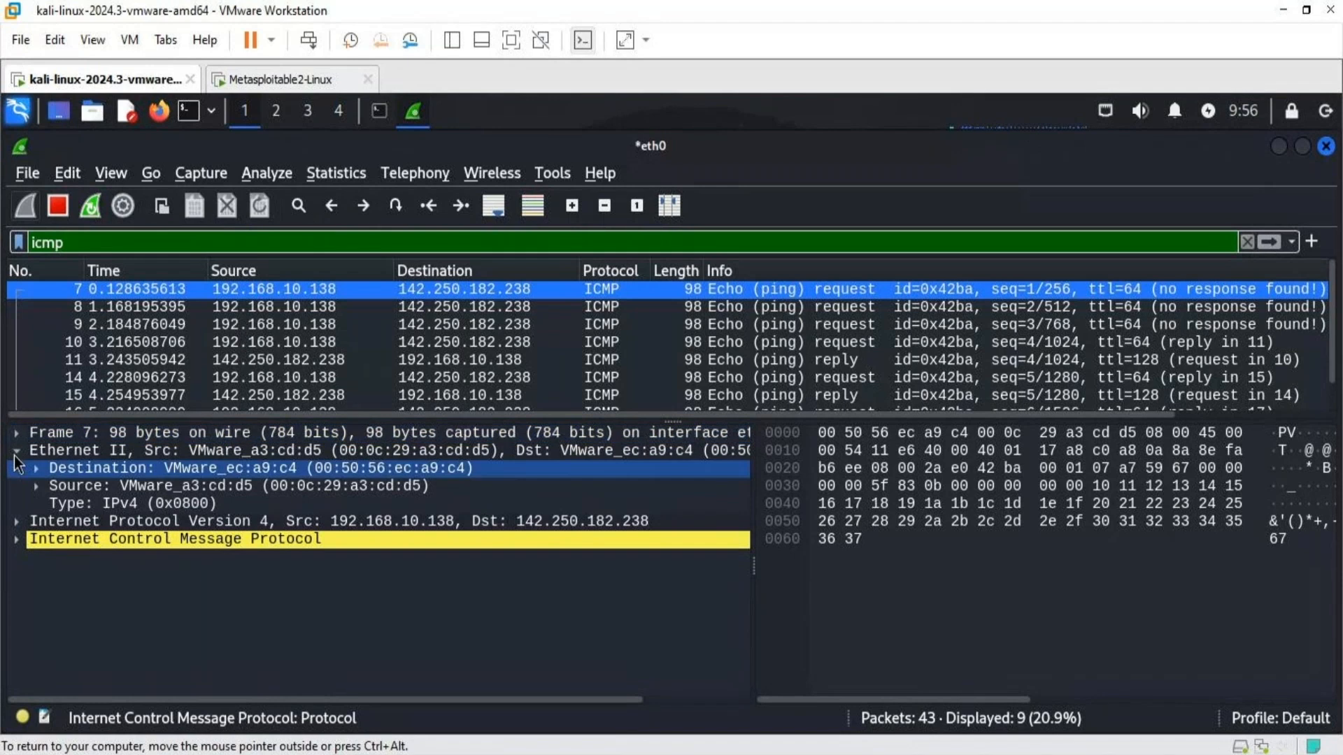
left_click(15, 455)
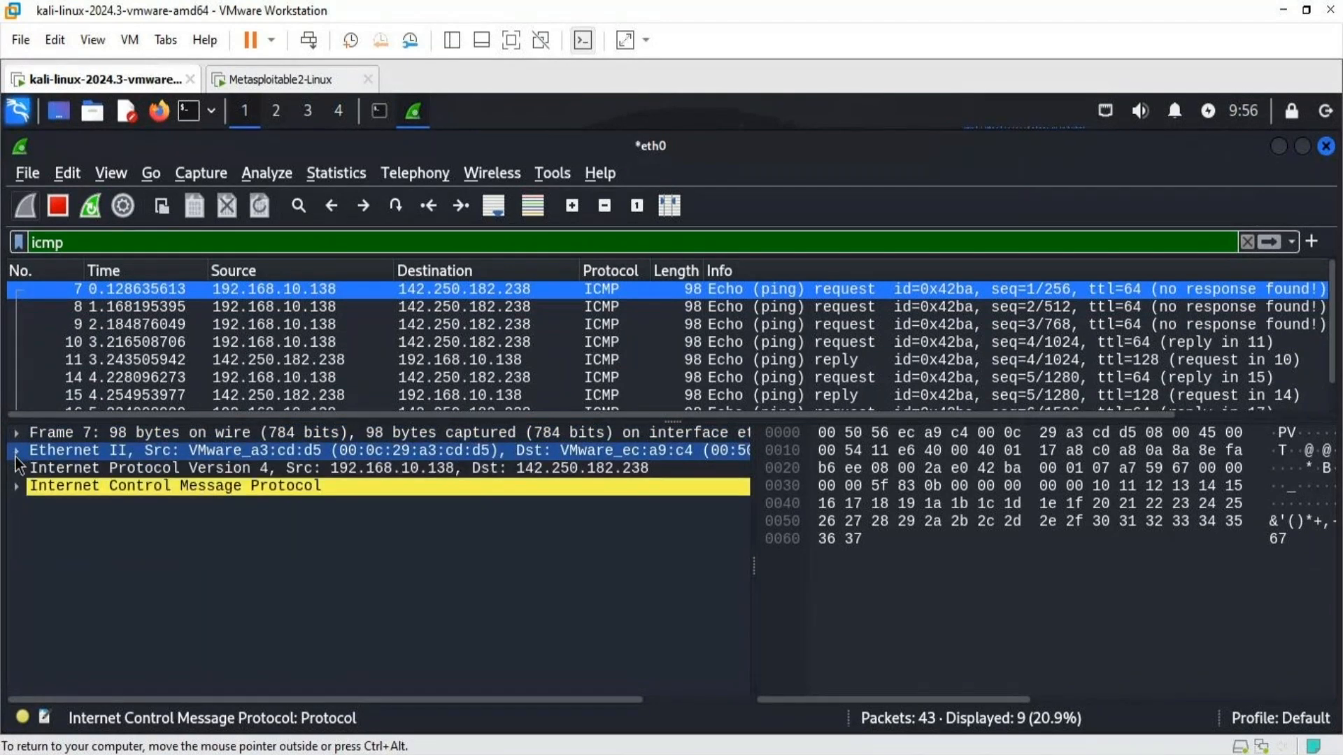
- Expand the Internet Protocol Version 4 section to examine its version, header length, identification and flags fields, and collapse it
left_click(15, 467)
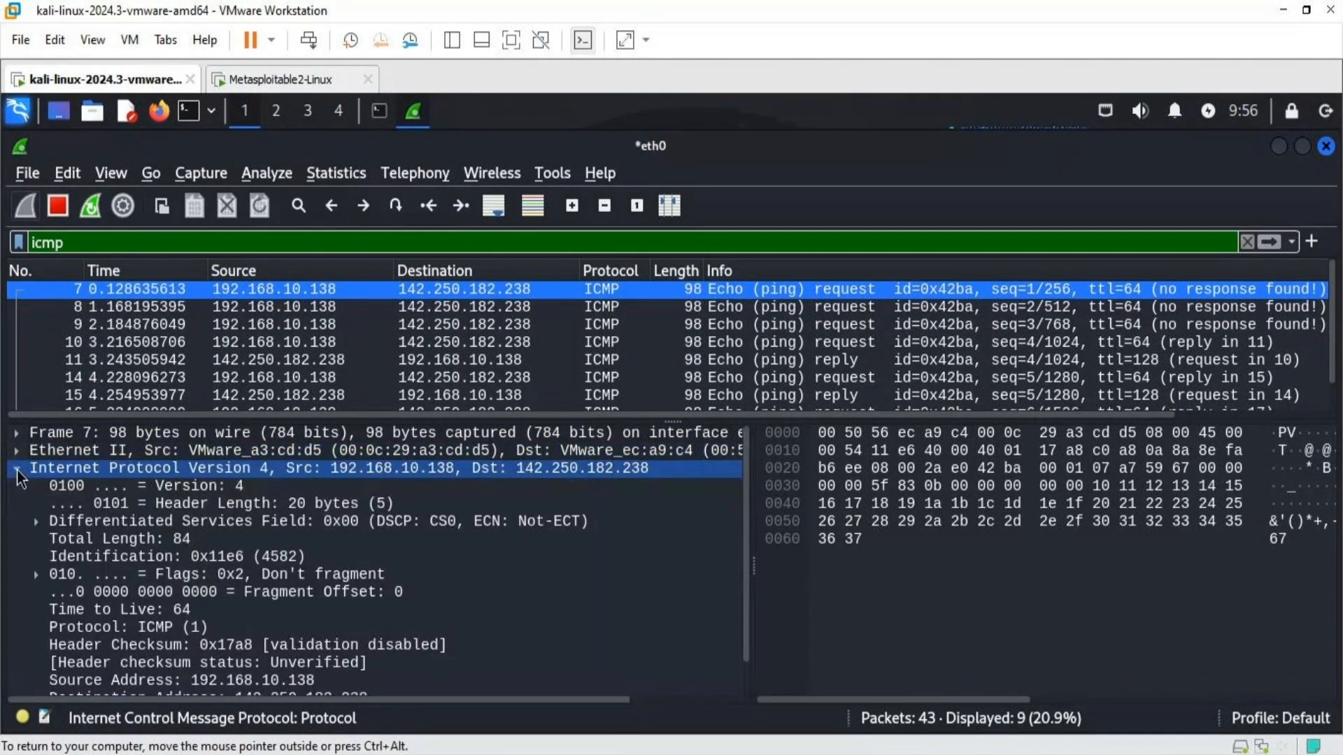
left_click(42, 485)
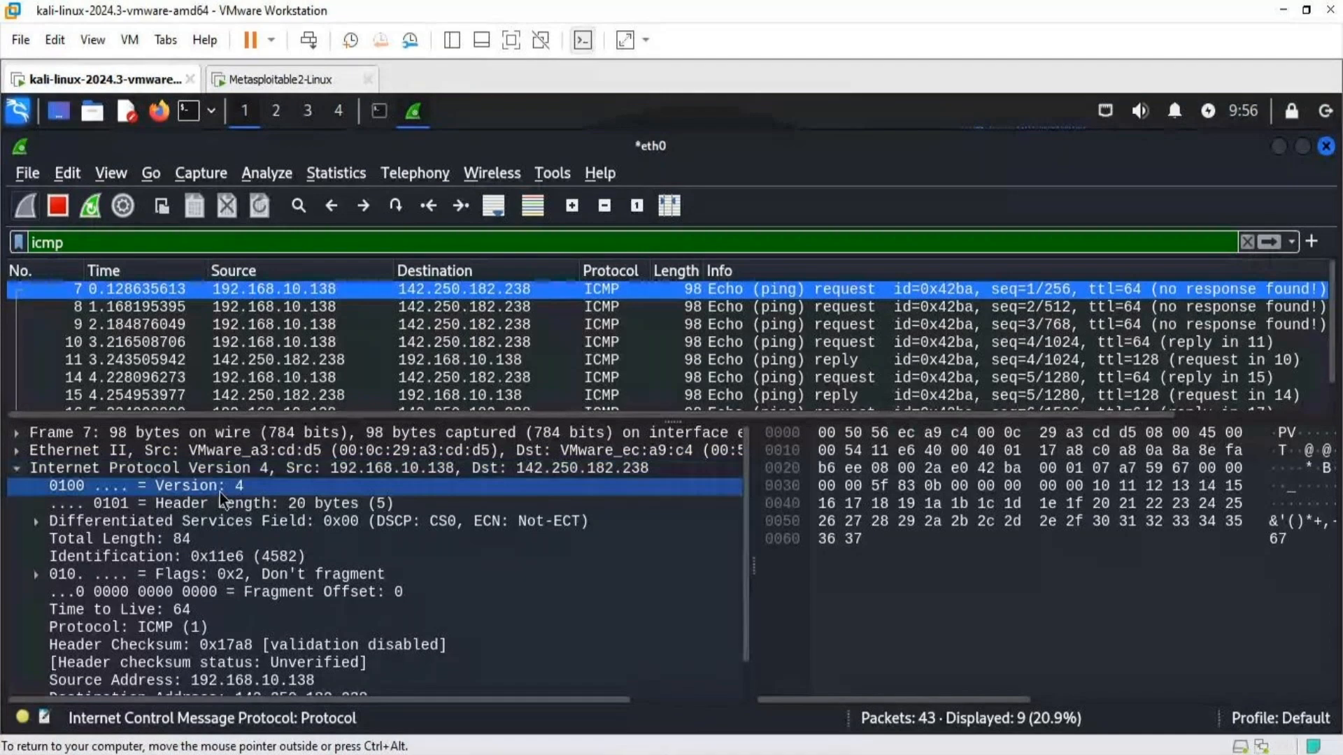
left_click(273, 501)
key("Down")
key("Down")
key("Down")
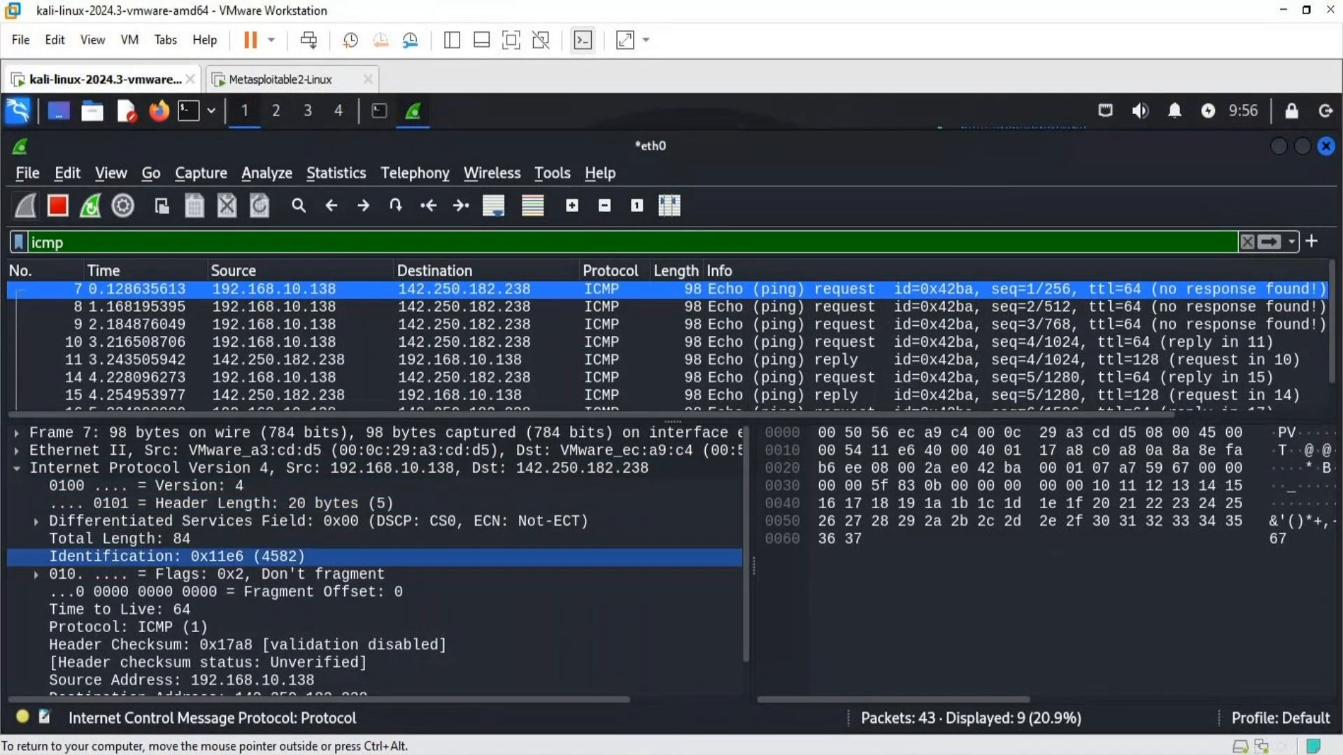
left_click(296, 573)
left_click(85, 562)
left_click(27, 484)
left_click(19, 475)
left_click(19, 474)
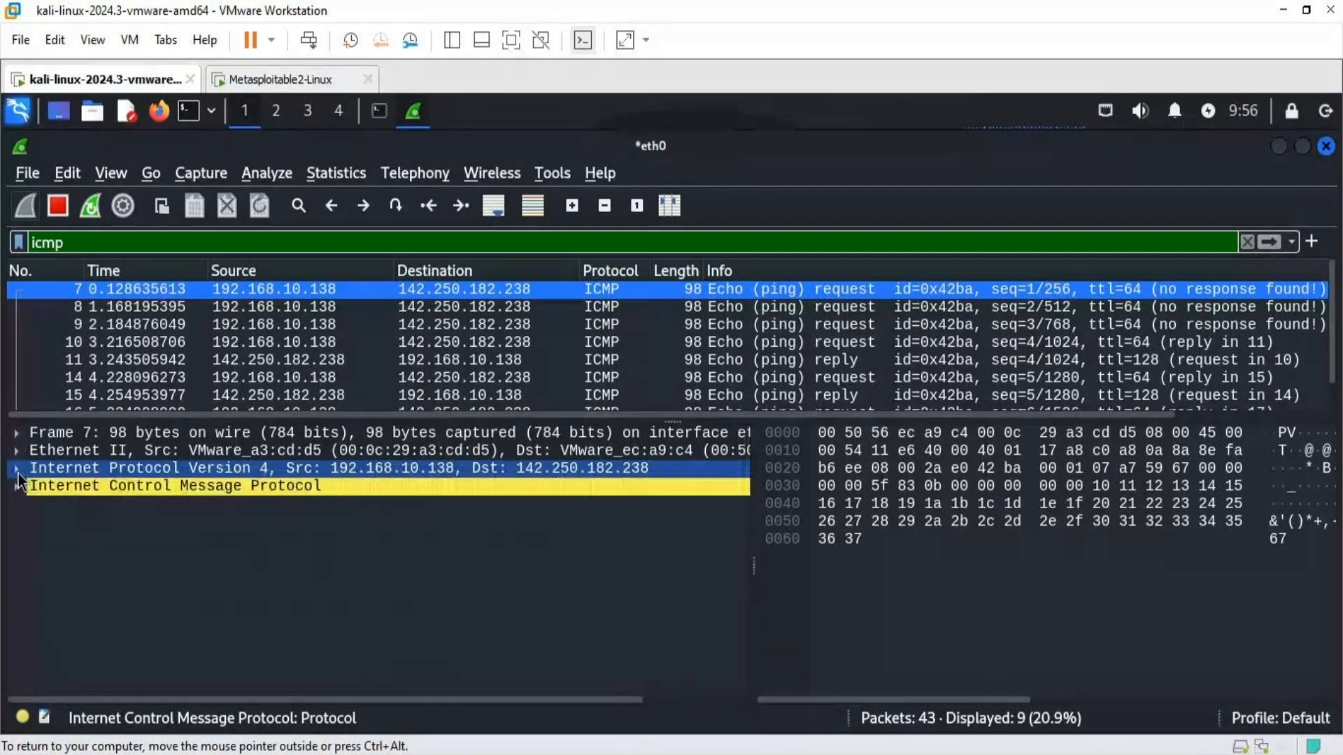
- Expand the Internet Control Message Protocol section to examine its type, code, checksum, identifier, sequence number and timestamp fields
left_click(19, 490)
left_click(224, 554)
left_click(160, 499)
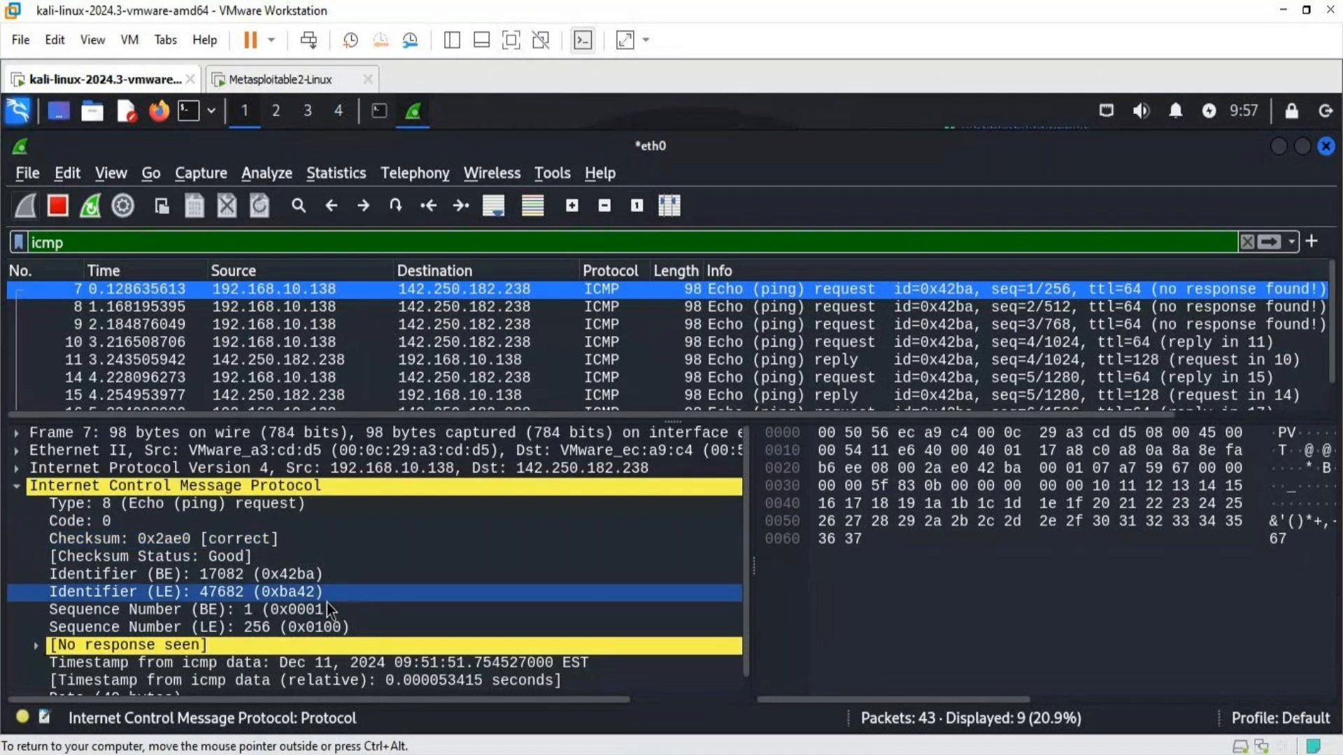
scroll(326, 602, "down", 1)
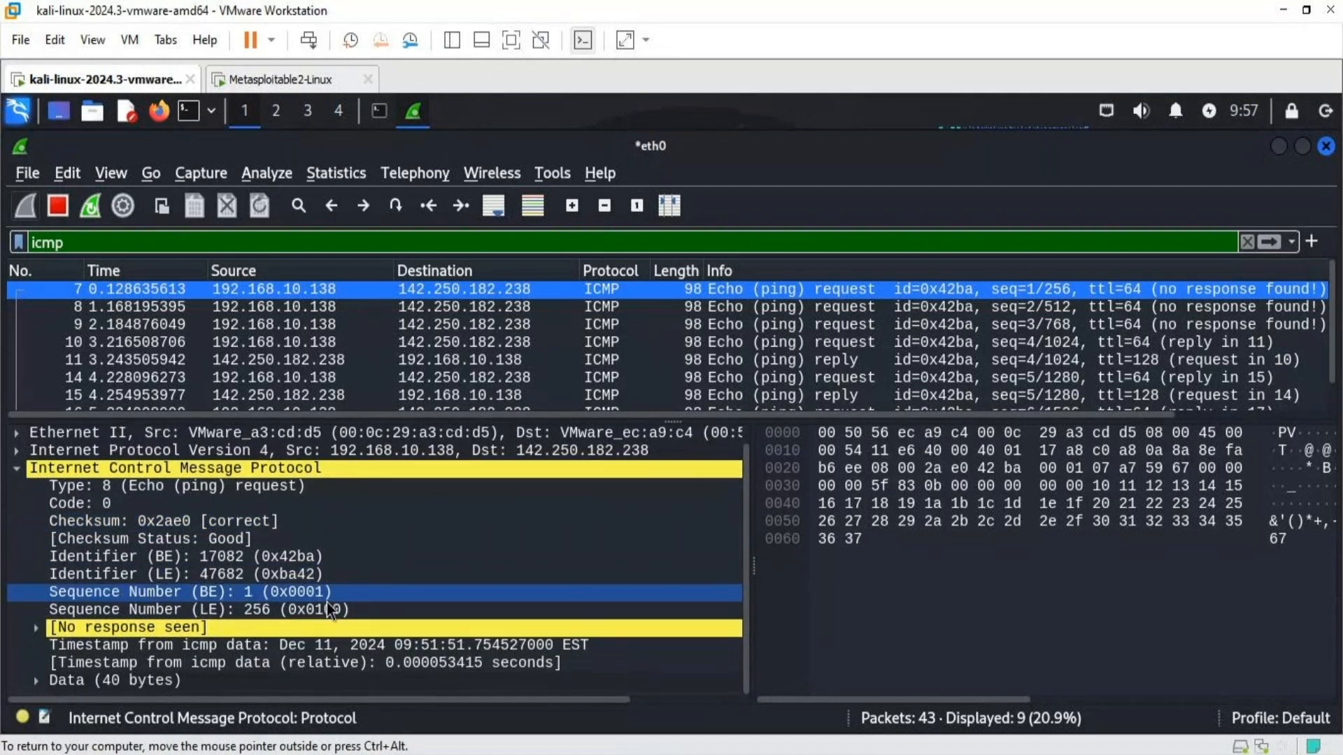
scroll(326, 602, "up", 1)
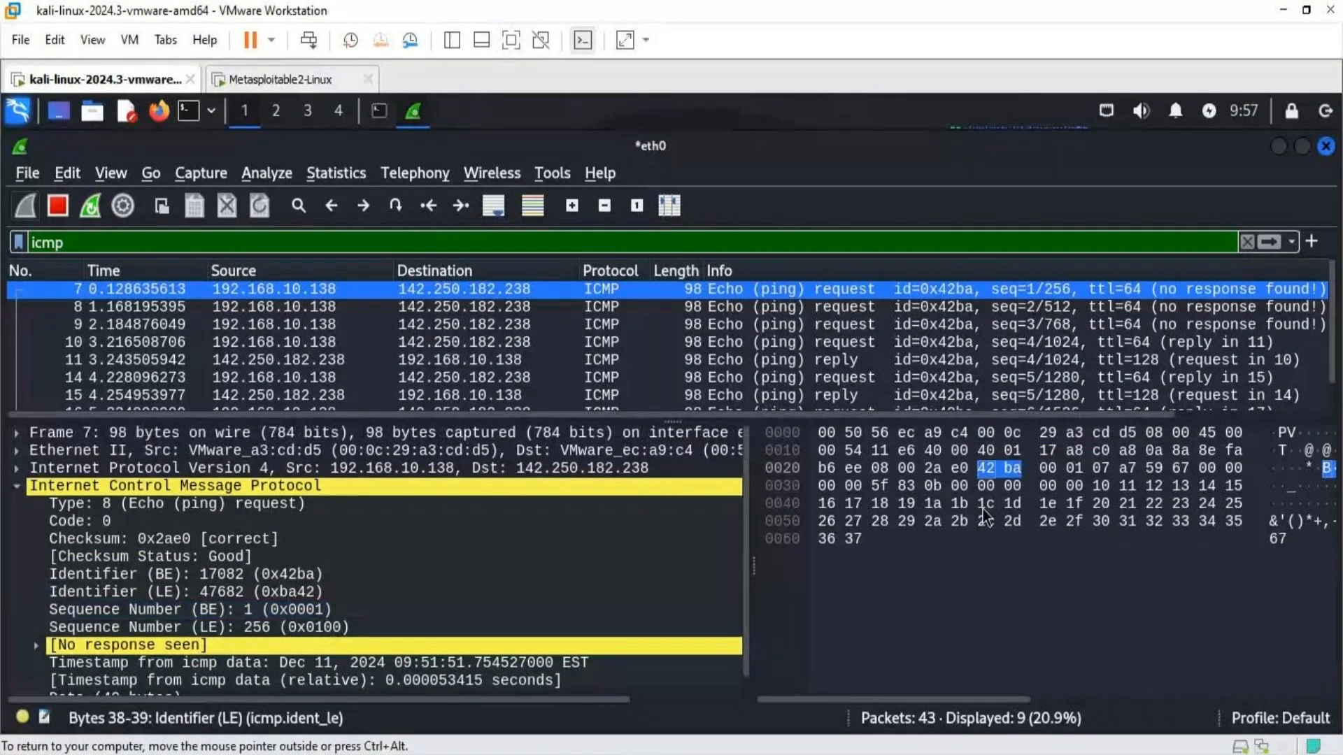